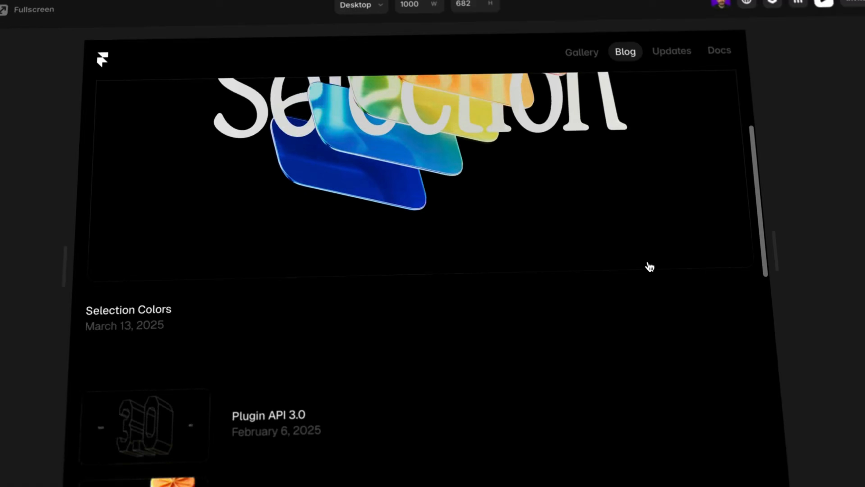
Step: Look through the portfolio home page preview and the Shape in Motion project's detail page, then leave the preview
scroll(653, 265, down, 5)
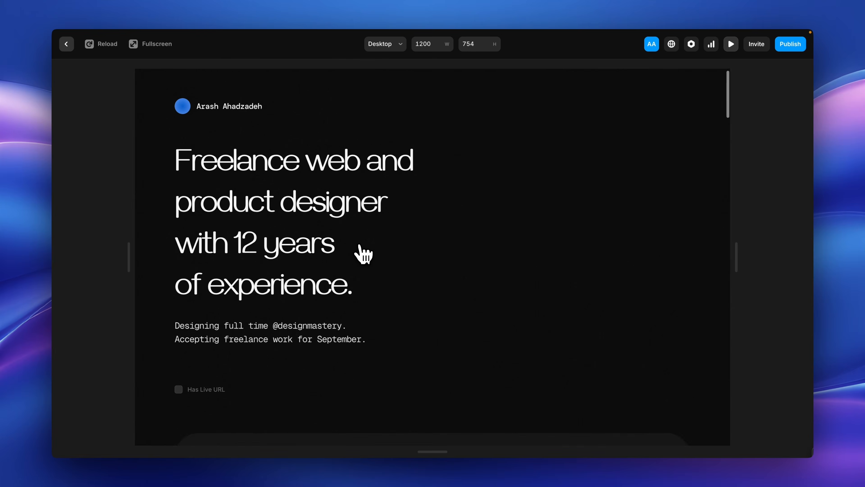
scroll(364, 254, down, 10)
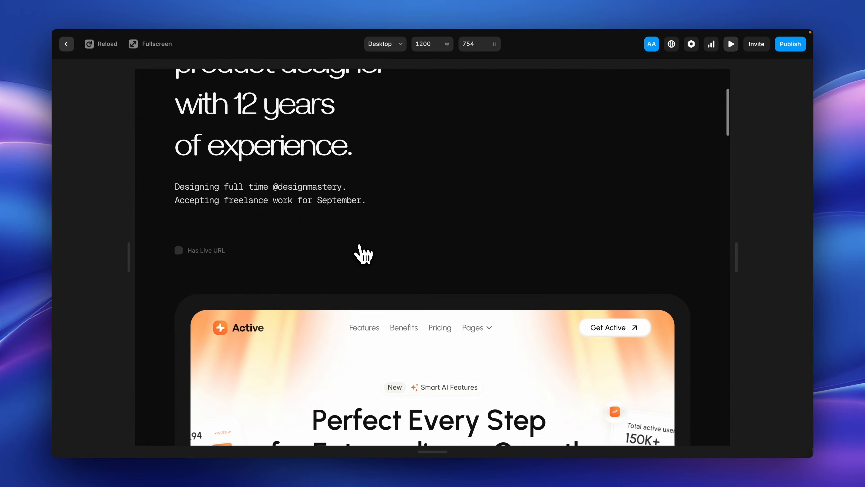
scroll(363, 254, down, 2)
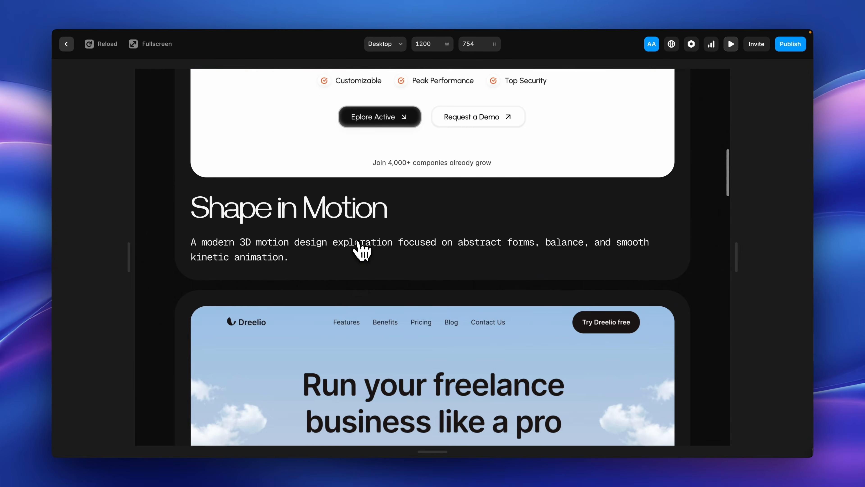
click(360, 248)
scroll(361, 249, down, 3)
scroll(361, 249, down, 4)
scroll(357, 248, up, 6)
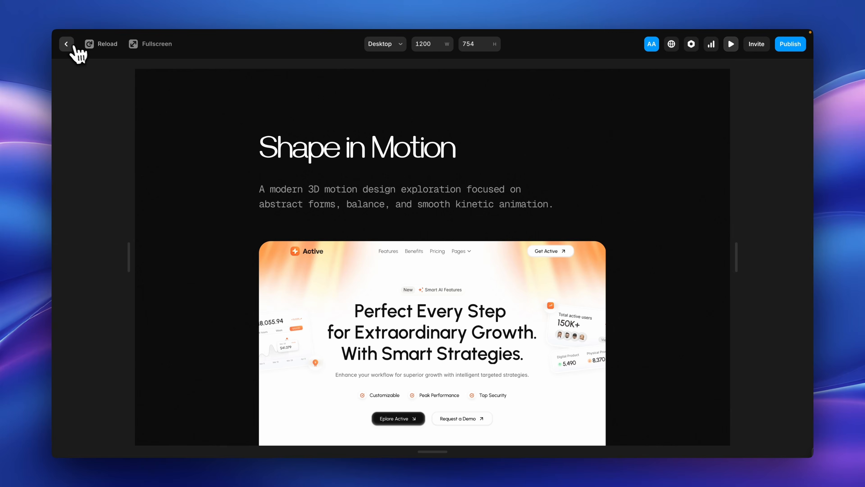
click(67, 44)
Step: Review the field contents of the Archizen item in the Projects collection, then close it
scroll(320, 297, down, 8)
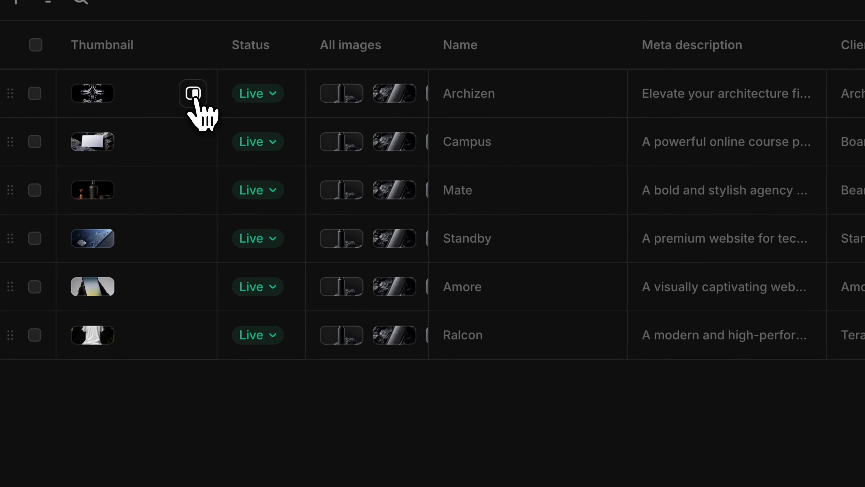
click(242, 107)
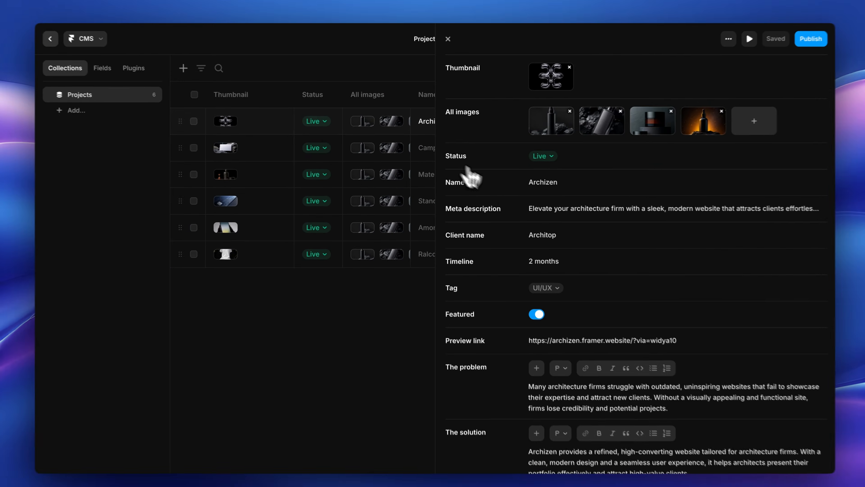
scroll(493, 205, down, 5)
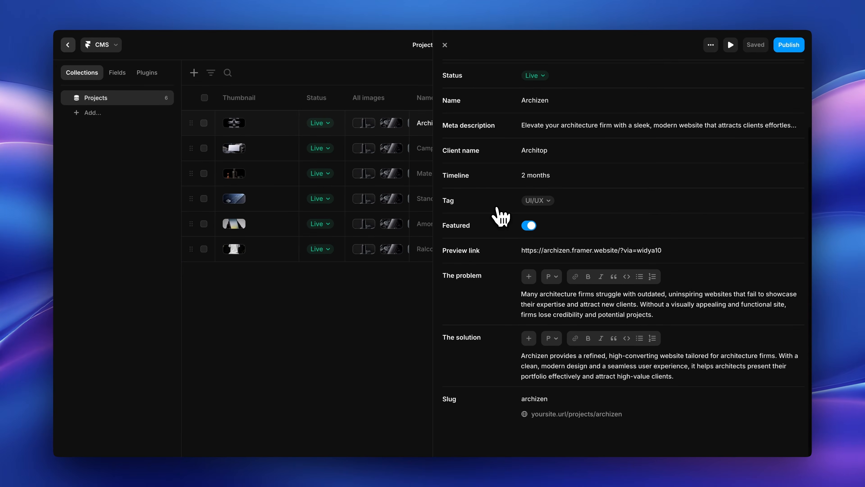
click(445, 45)
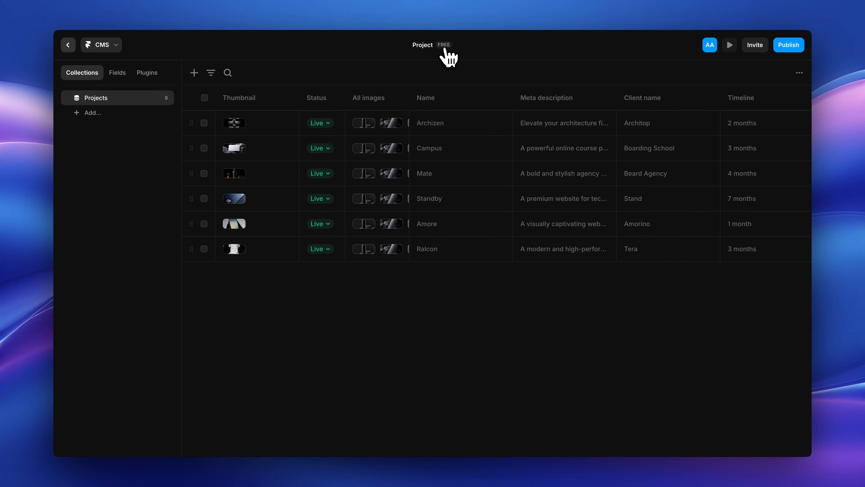
Step: Preview the site's projects page and look through its project grid, then return to the canvas
click(69, 46)
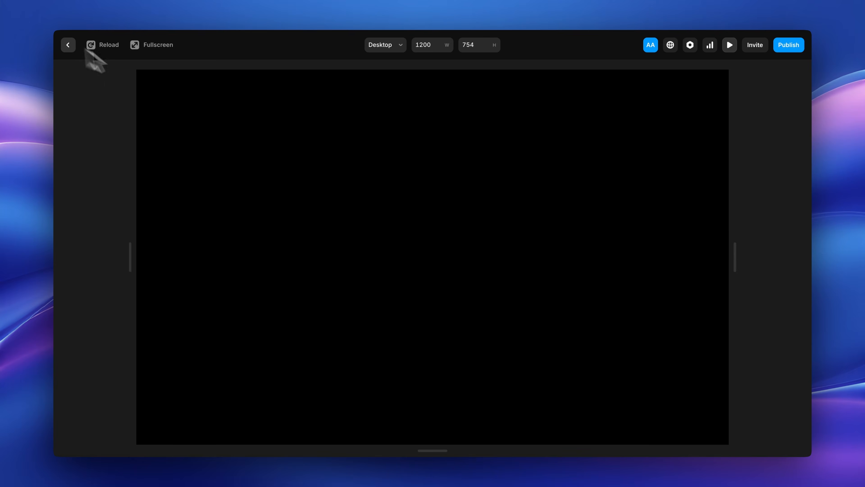
scroll(401, 263, down, 2)
scroll(401, 264, down, 2)
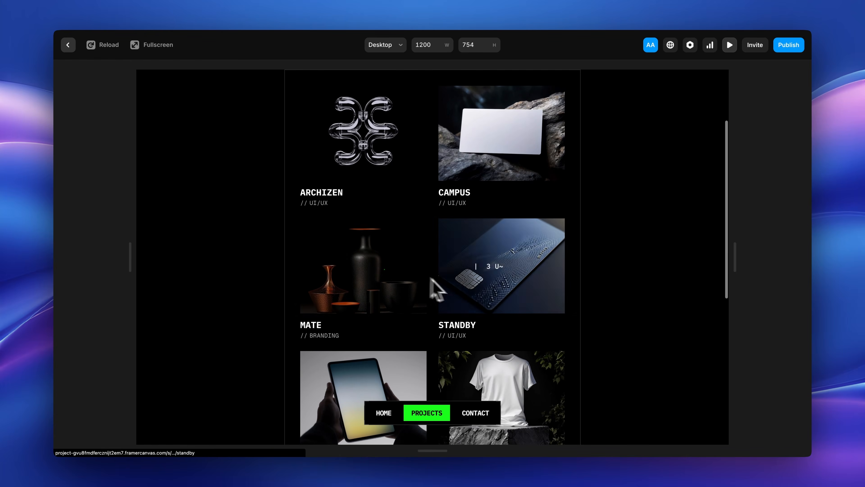
click(69, 45)
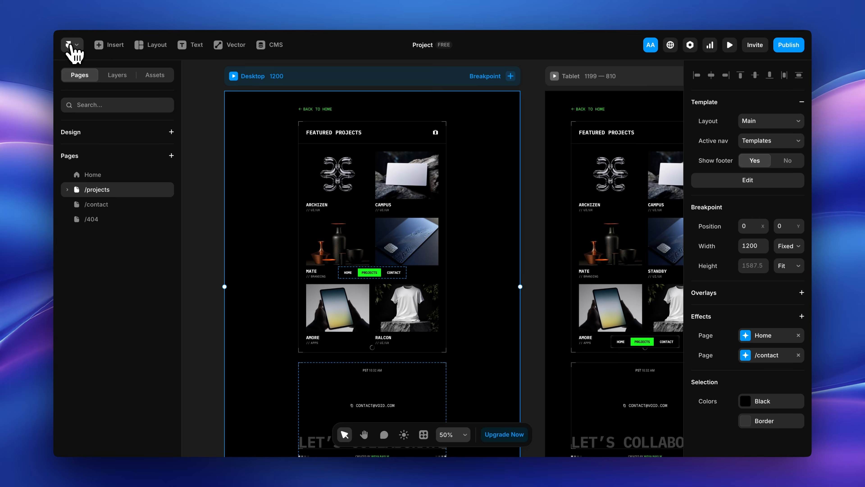
Step: Examine the empty fields of a new item in the Projects CMS collection, then close it without saving
click(273, 49)
click(193, 73)
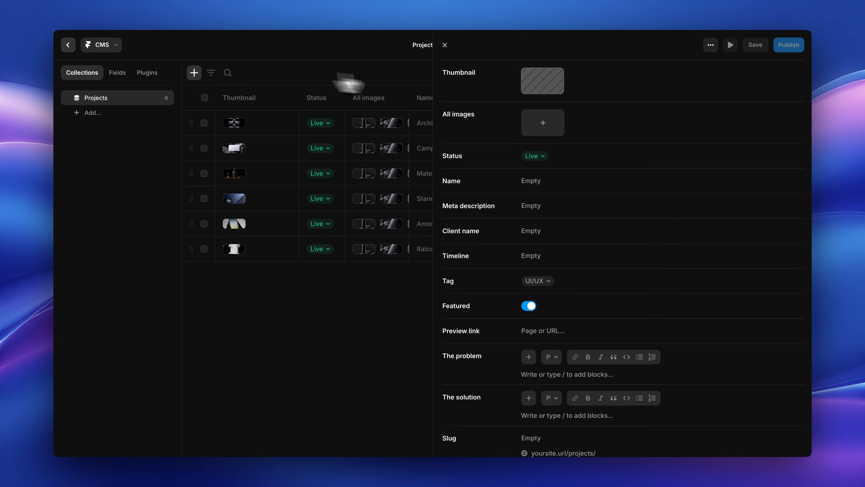
scroll(550, 191, down, 2)
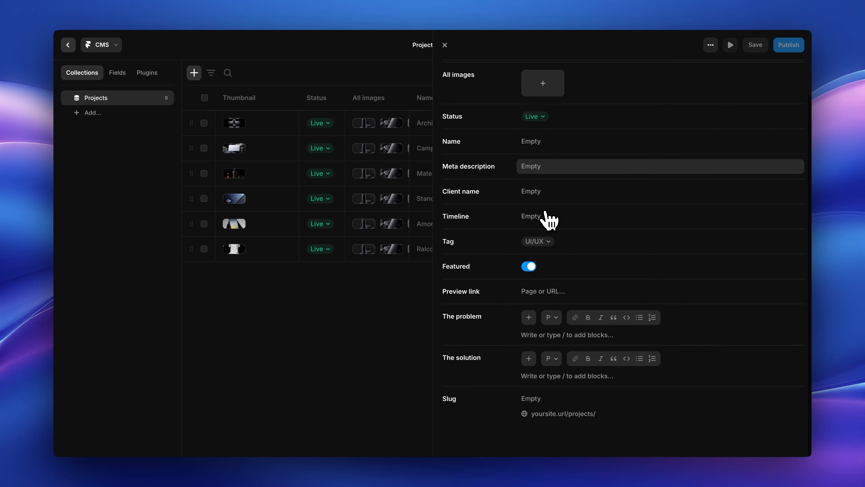
click(445, 44)
Step: Add a Toggle field named hasUpdate to the Projects collection
click(119, 75)
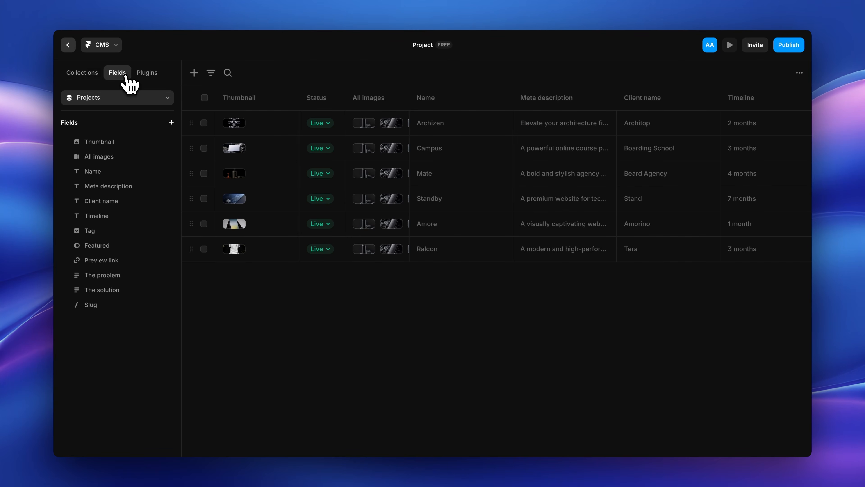
click(171, 122)
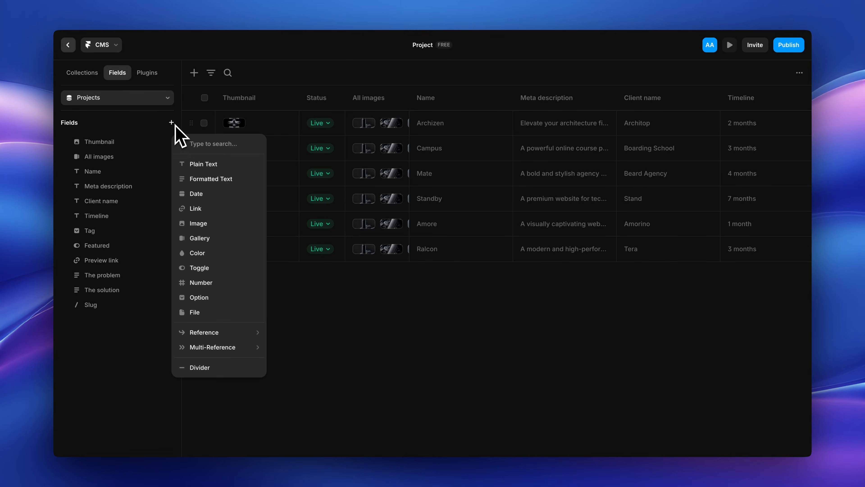
click(218, 268)
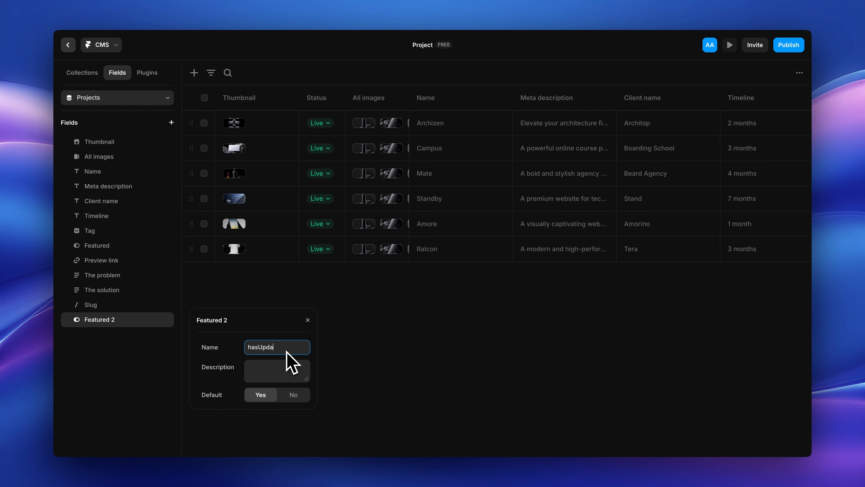
click(308, 328)
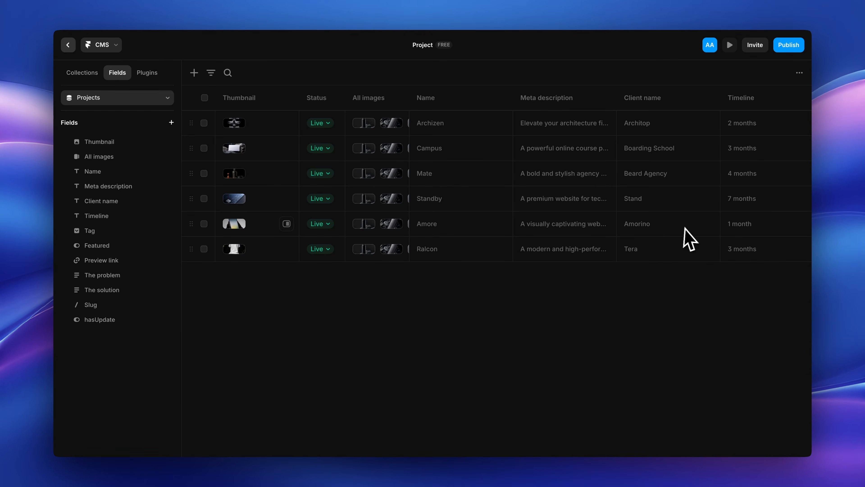
scroll(688, 228, right, 15)
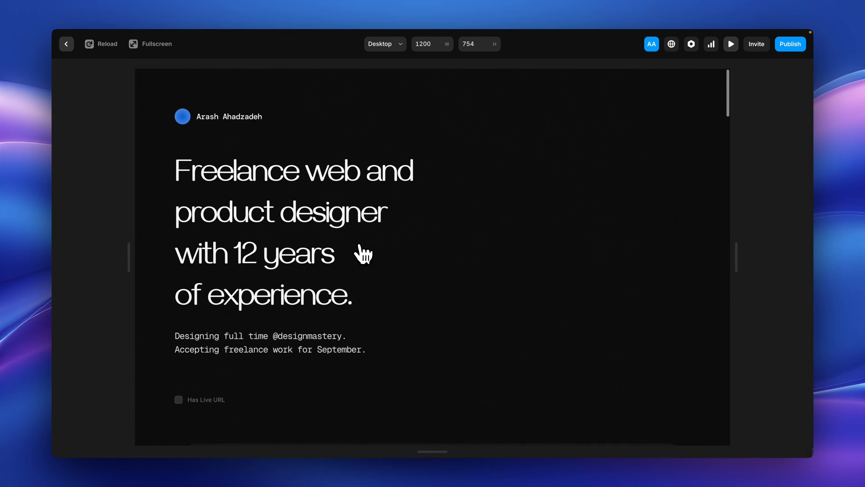
scroll(364, 251, down, 15)
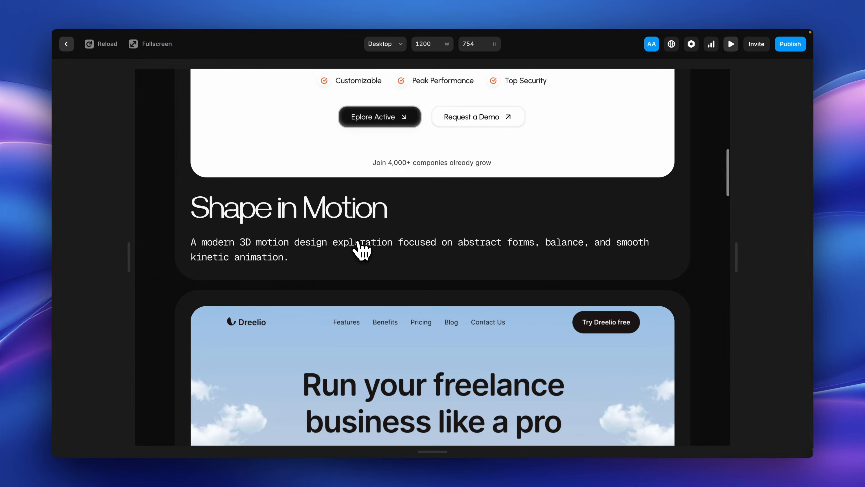
scroll(361, 249, up, 2)
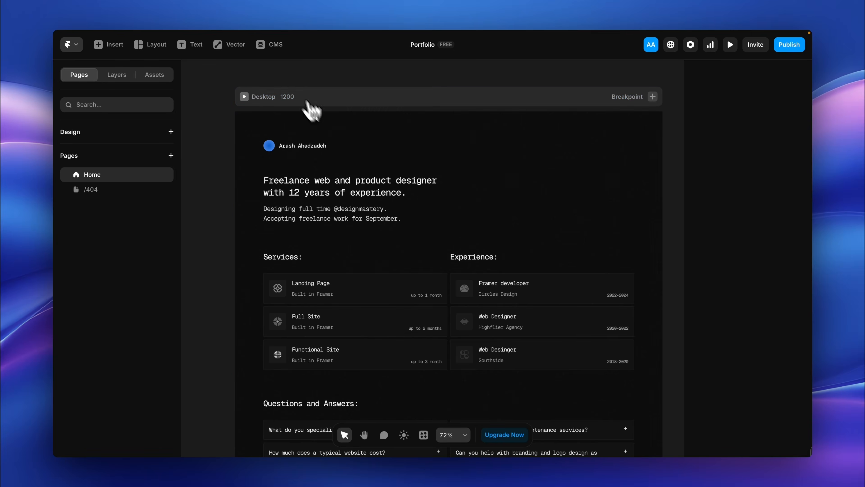
Step: Create a CMS collection named Projects in the Portfolio project
click(271, 45)
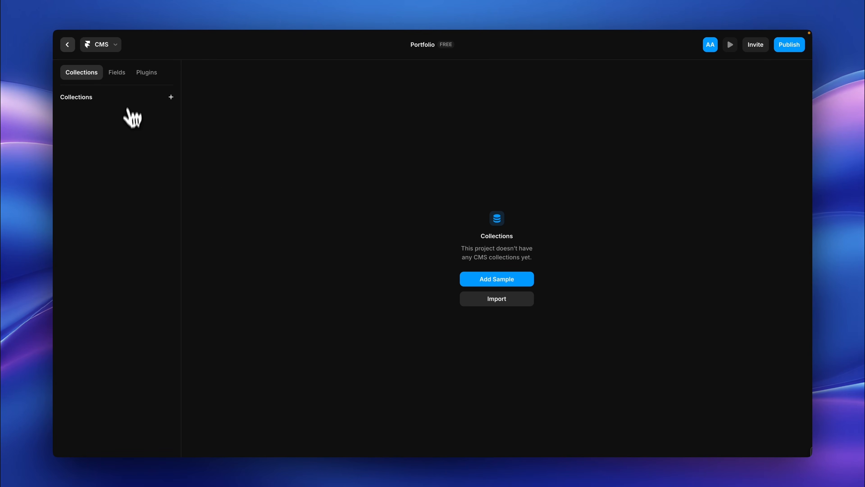
click(170, 97)
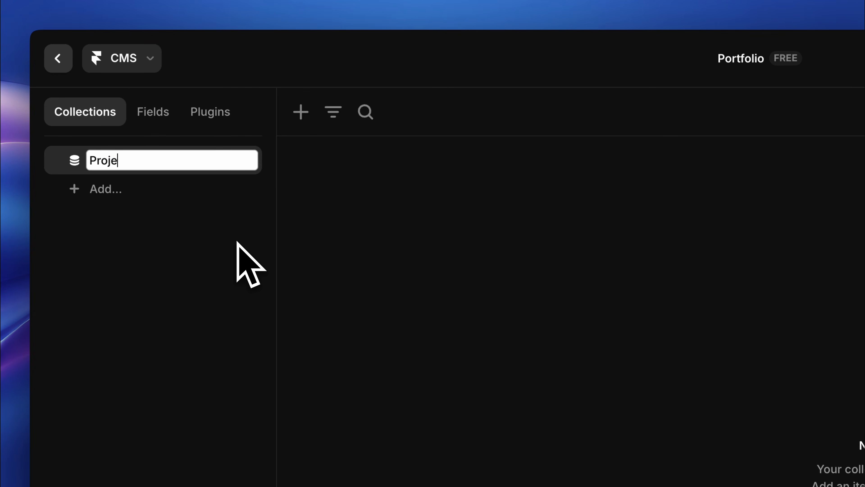
key(Return)
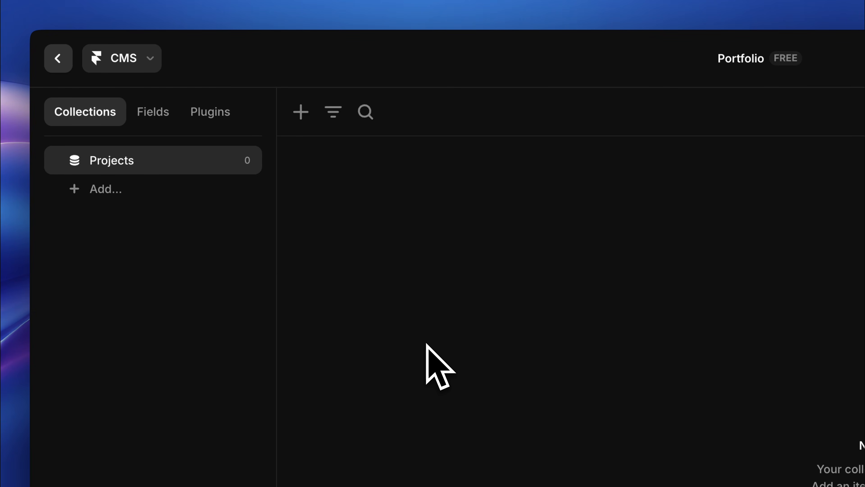
Step: Add a collection folder named New Collections to the CMS and open its options
click(188, 188)
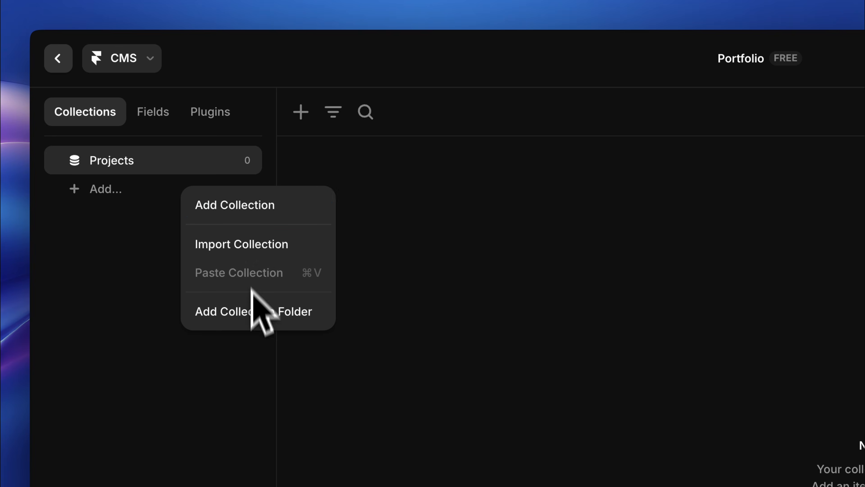
click(252, 315)
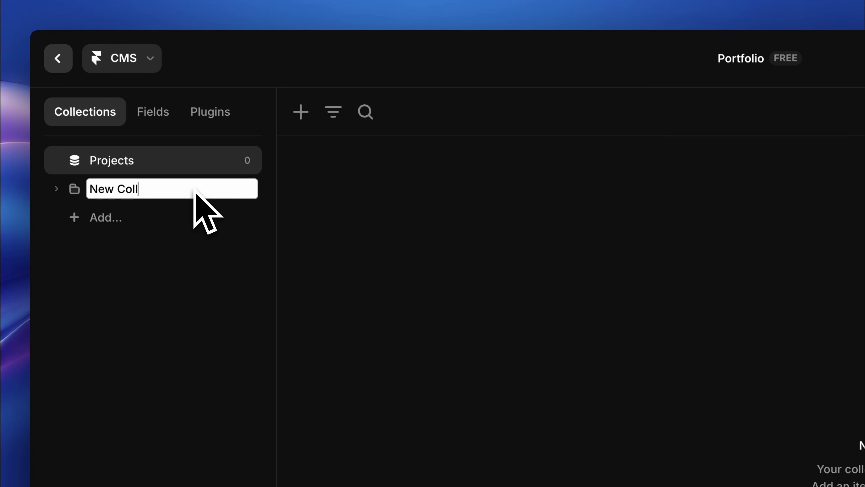
text(s)
key(Return)
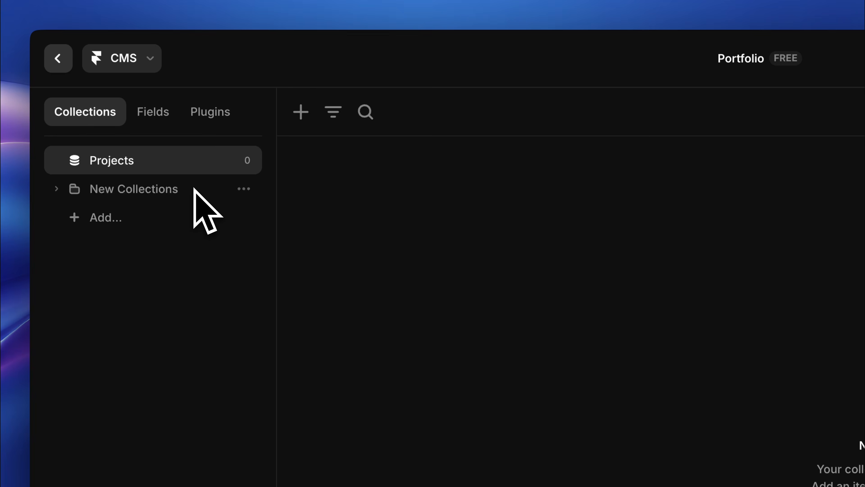
click(244, 188)
click(285, 269)
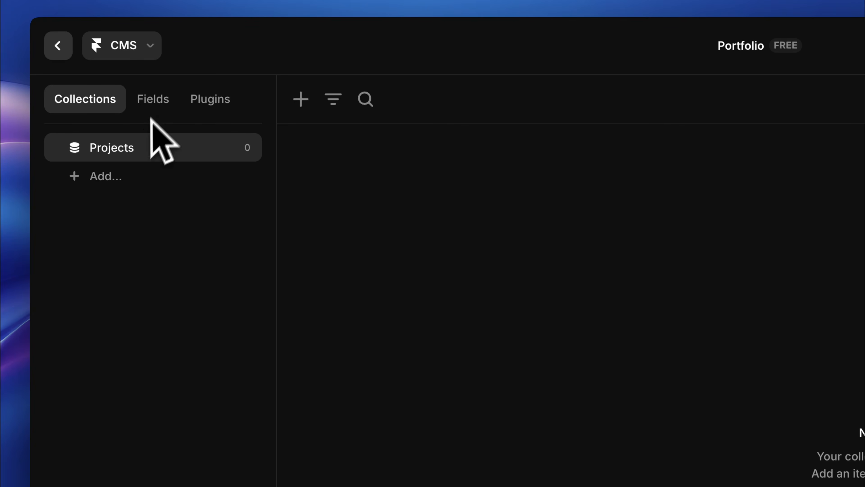
Step: Review the Projects collection's default Title, Slug and Content fields and the field types that can be added
click(157, 102)
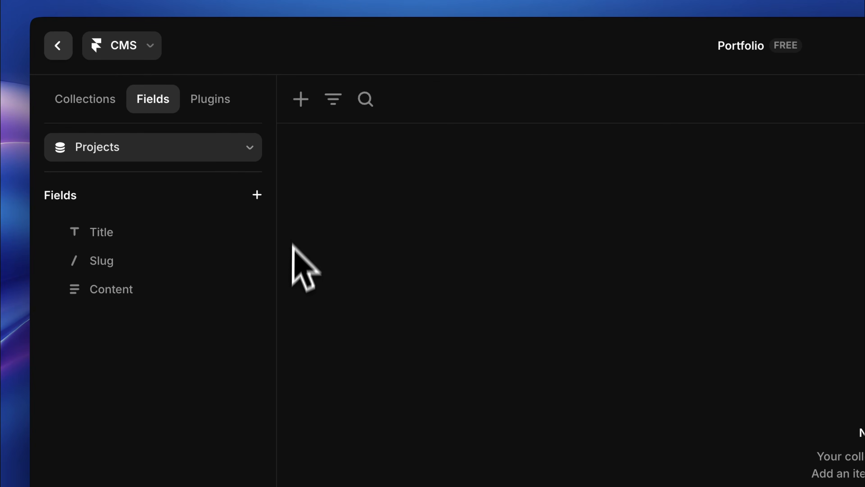
mouse_move(180, 294)
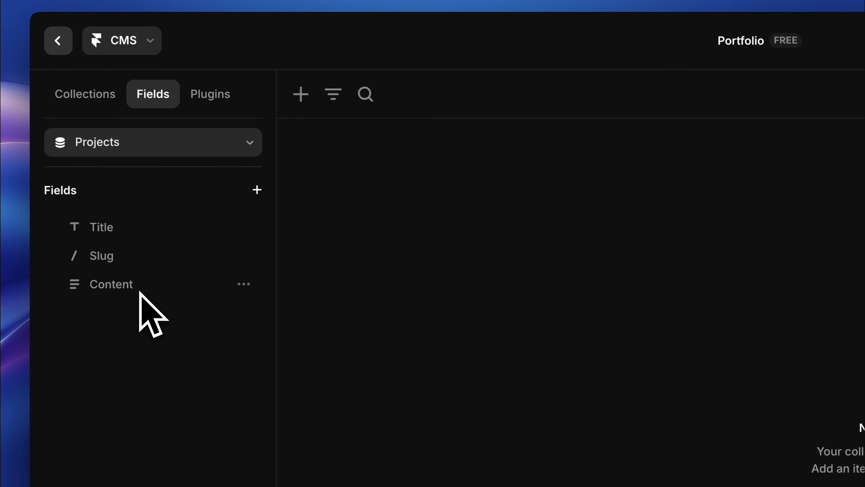
click(135, 271)
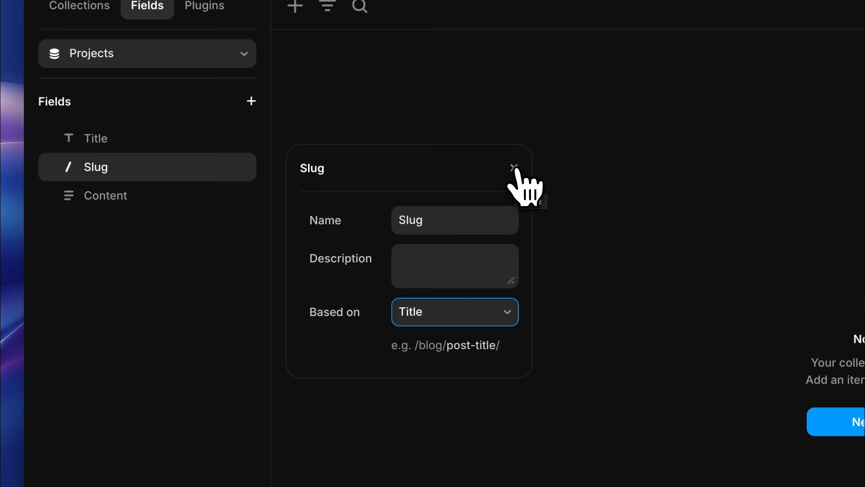
click(514, 168)
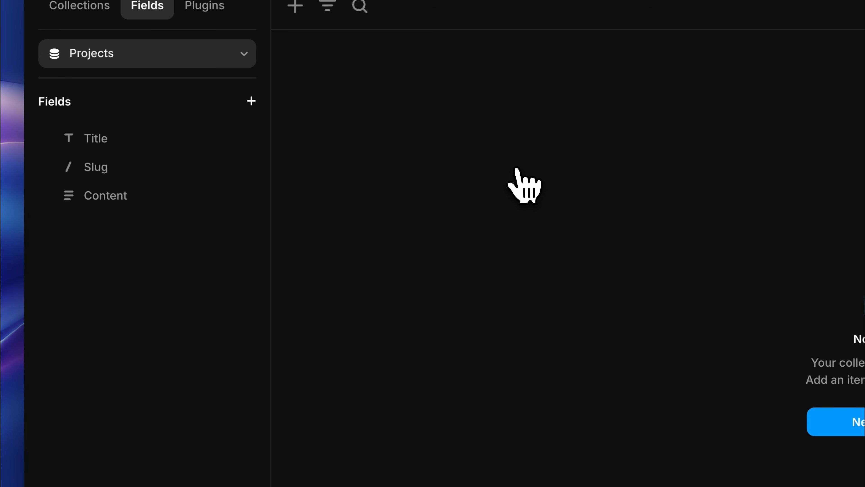
click(251, 101)
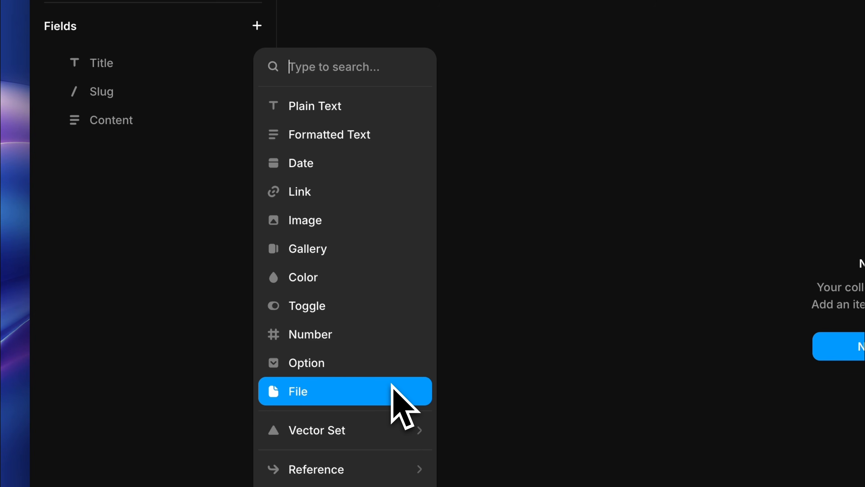
Step: Rename the Title field to Project Name and delete the Content field
click(180, 217)
click(244, 119)
click(272, 182)
Step: Add an Image field named Thumbnail to the Projects collection
click(256, 26)
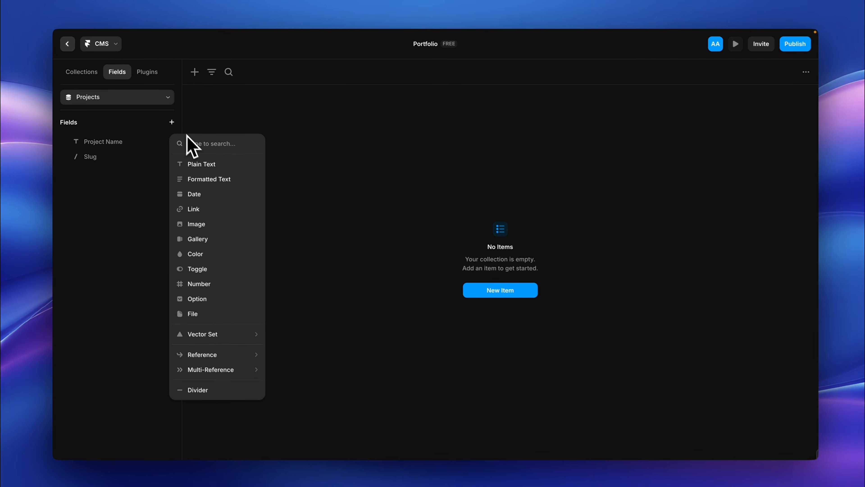
click(209, 224)
text(Thumbnail)
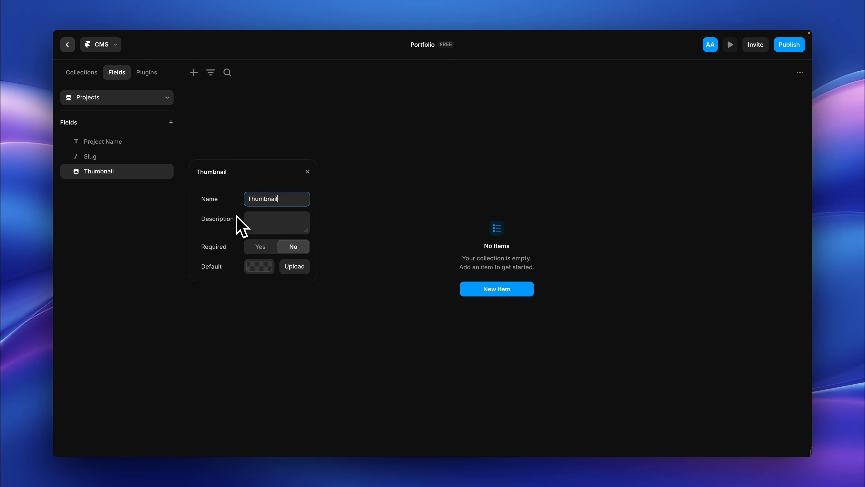
click(307, 172)
Step: Add a Plain Text field named Description to the Projects collection
click(171, 122)
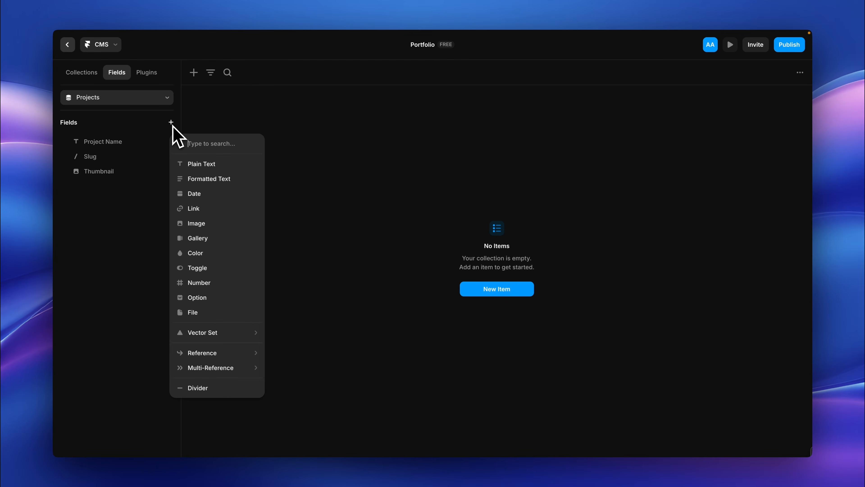
click(201, 164)
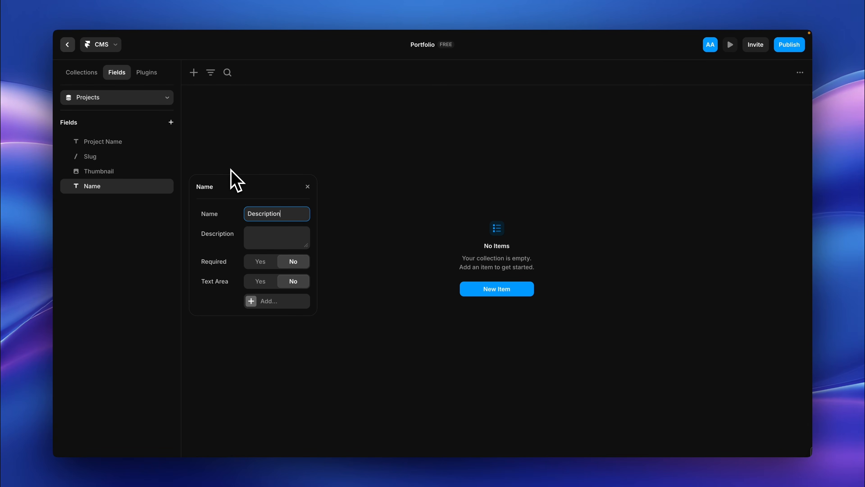
click(308, 186)
Step: Add an Option field named Category to the Projects collection with the options Branding, Web Design and Motion
click(171, 123)
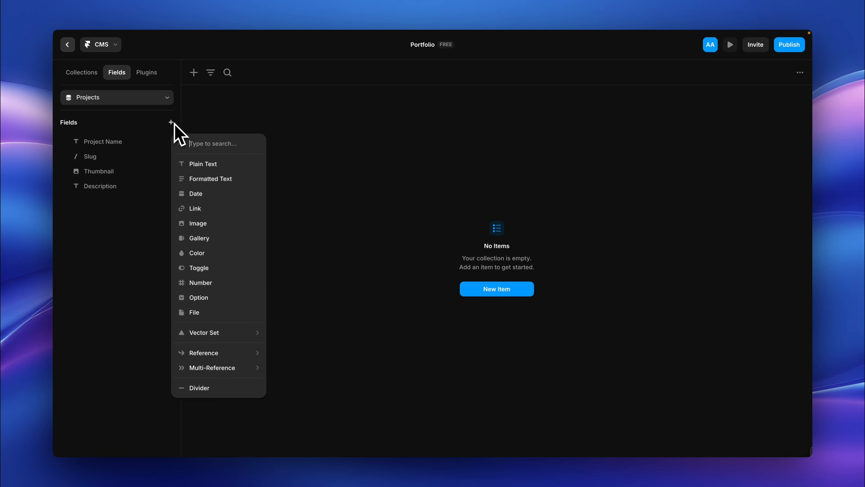
click(212, 295)
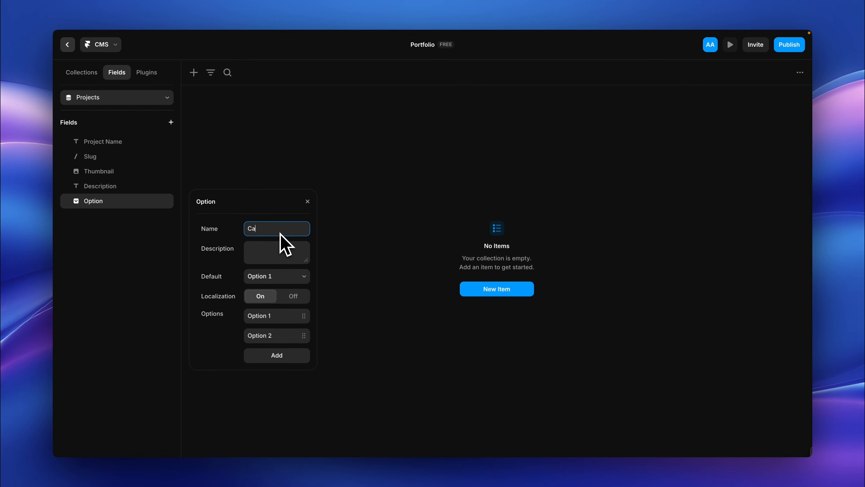
text(Category)
click(282, 315)
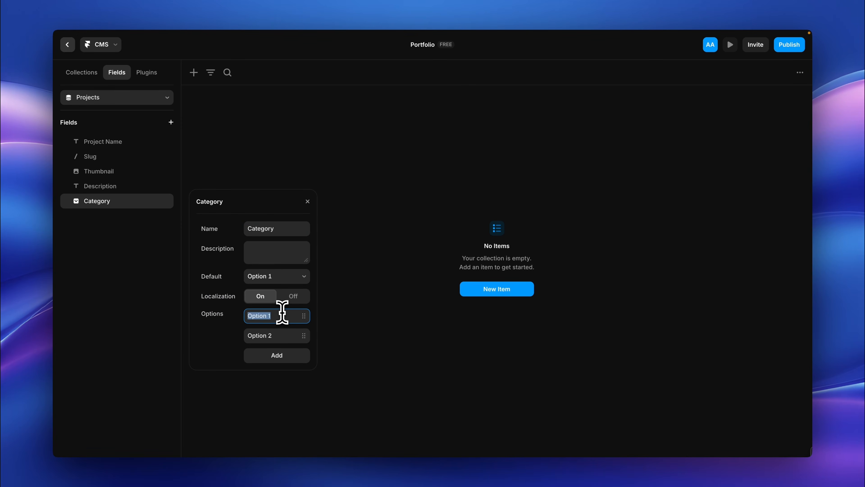
click(286, 332)
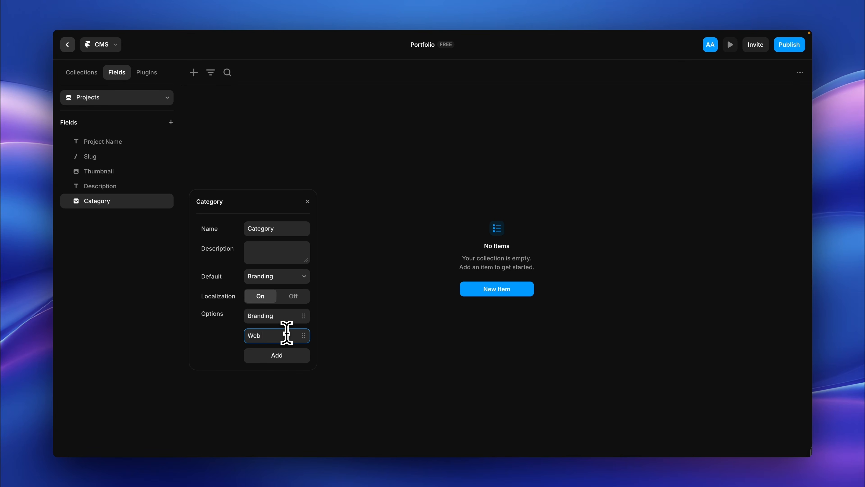
click(288, 358)
text(Motion)
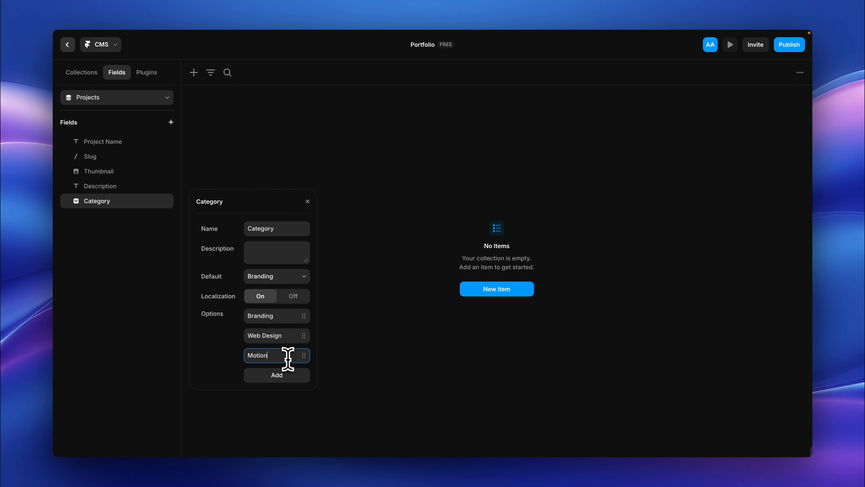
click(334, 369)
Step: Add a Link field named Live URL to the Projects collection
click(170, 122)
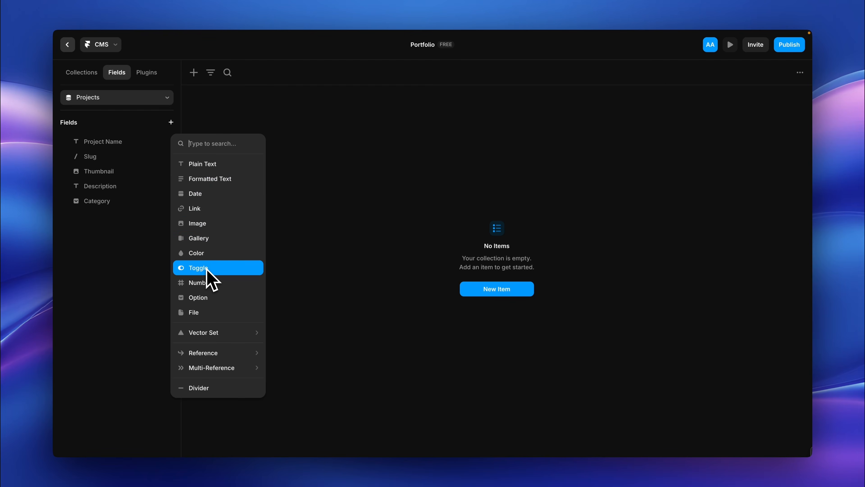
click(209, 211)
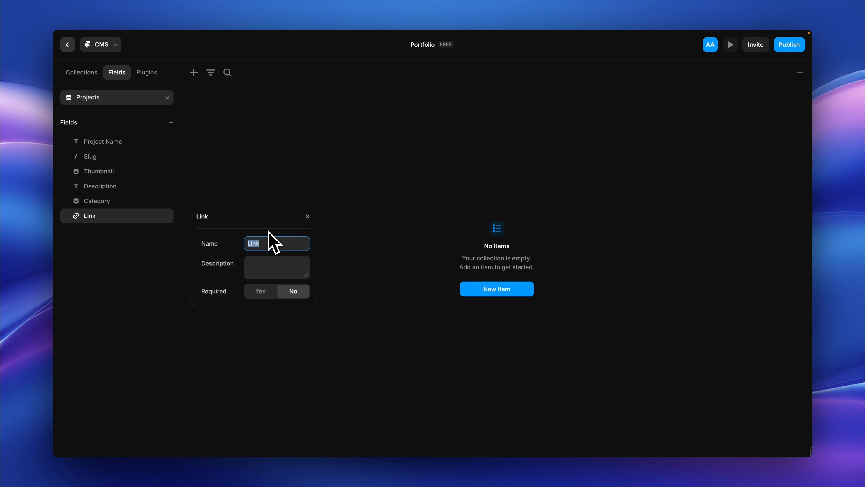
click(329, 264)
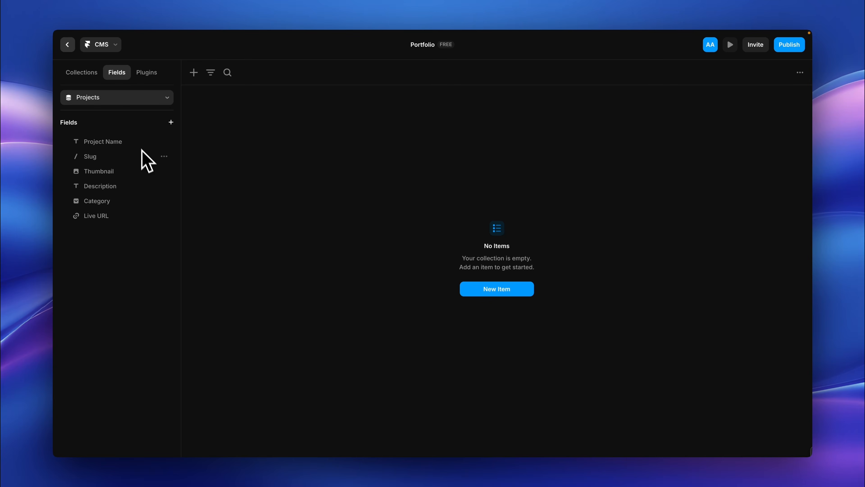
Step: Make the Project Name field required
click(143, 141)
click(257, 191)
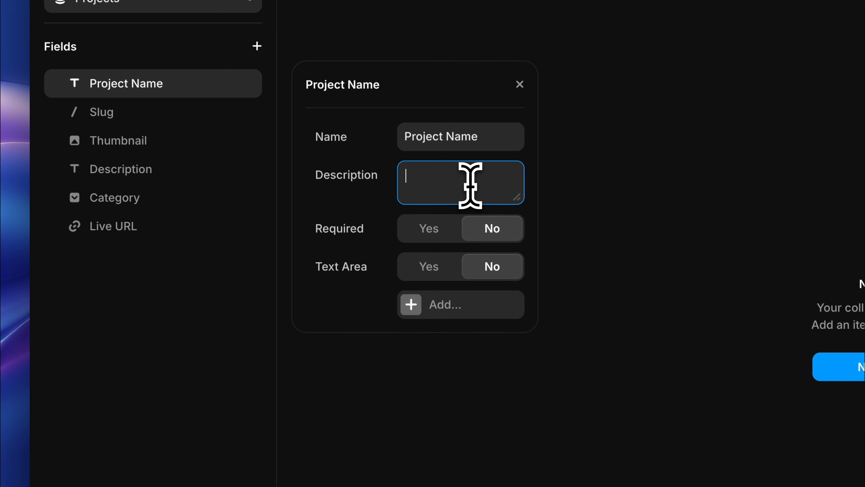
click(429, 232)
click(493, 230)
click(436, 228)
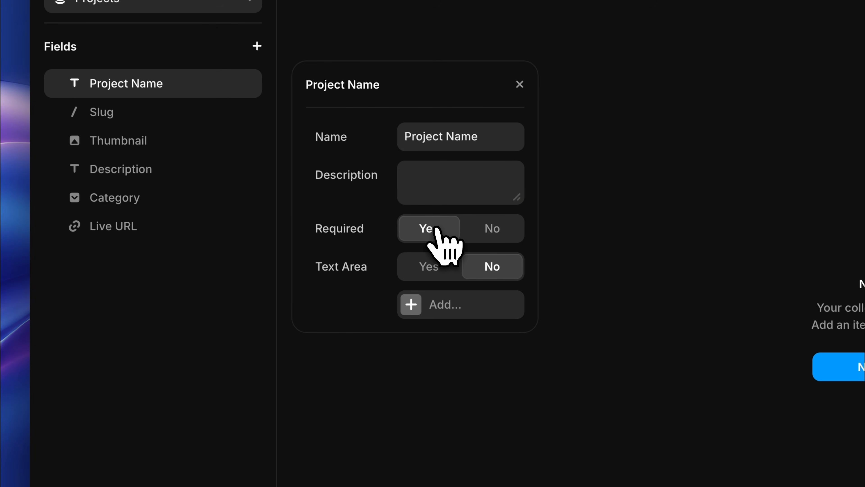
Step: Make the Thumbnail and Description fields required, and check the settings of the Category and Live URL fields
click(193, 142)
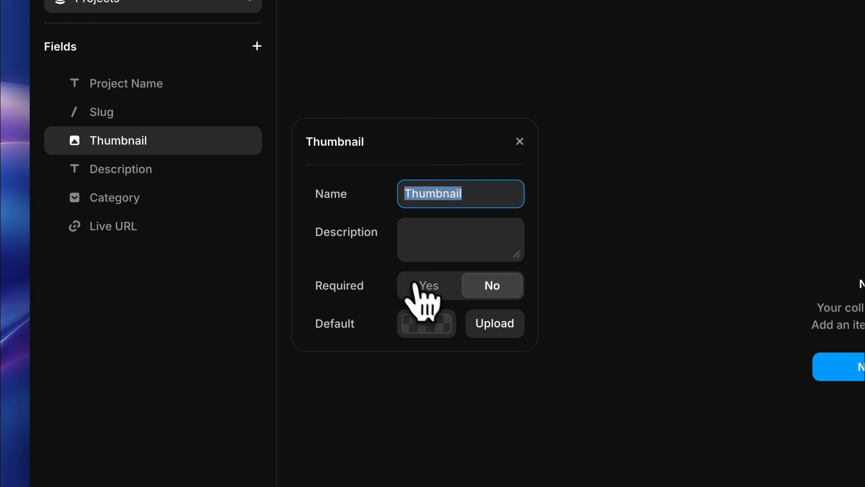
click(421, 287)
click(205, 170)
click(429, 313)
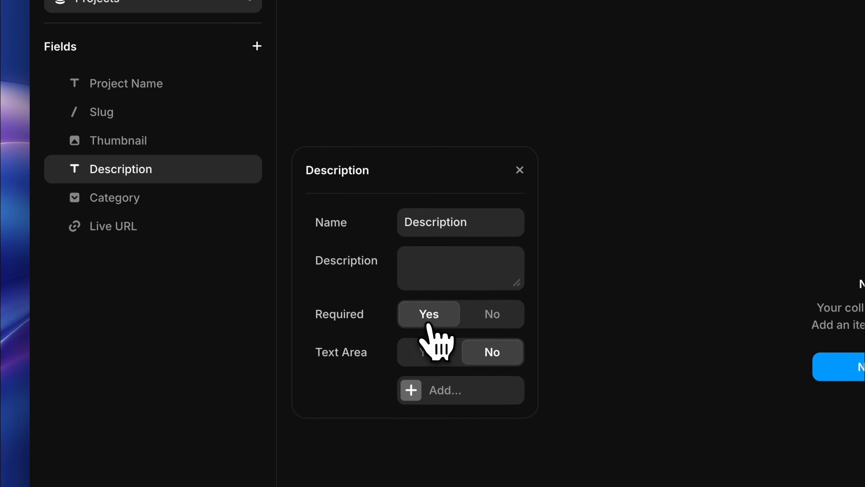
click(196, 199)
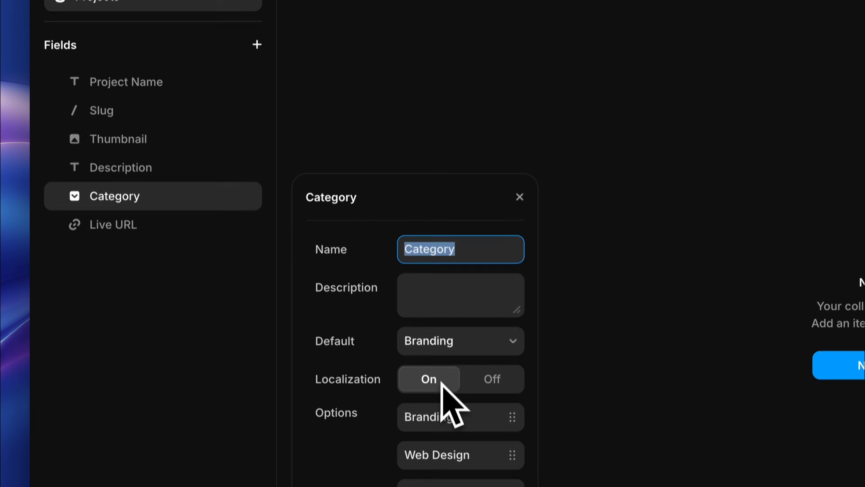
scroll(477, 368, down, 3)
click(165, 152)
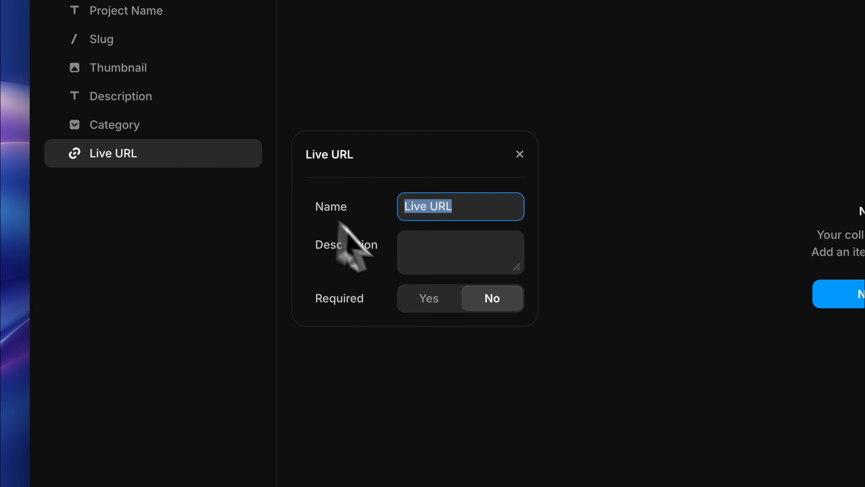
click(233, 259)
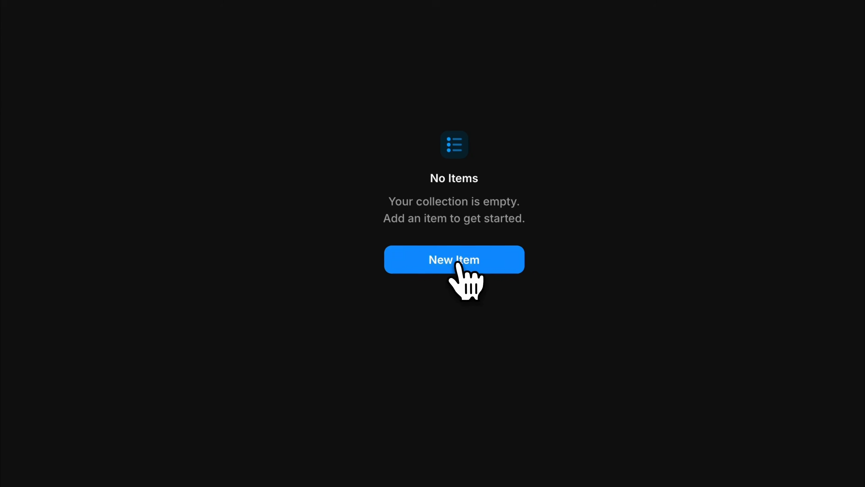
Step: Create a project item named Every® Company and upload the Aurora furniture website image as its thumbnail
click(474, 275)
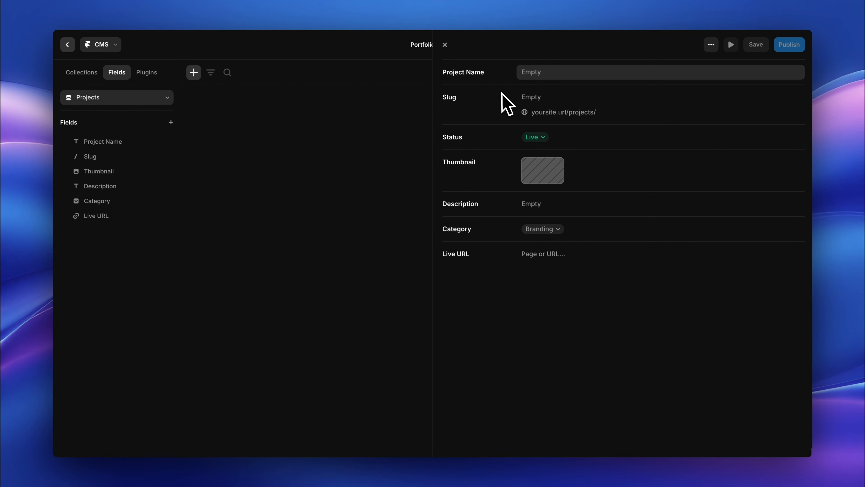
text(Every® Company)
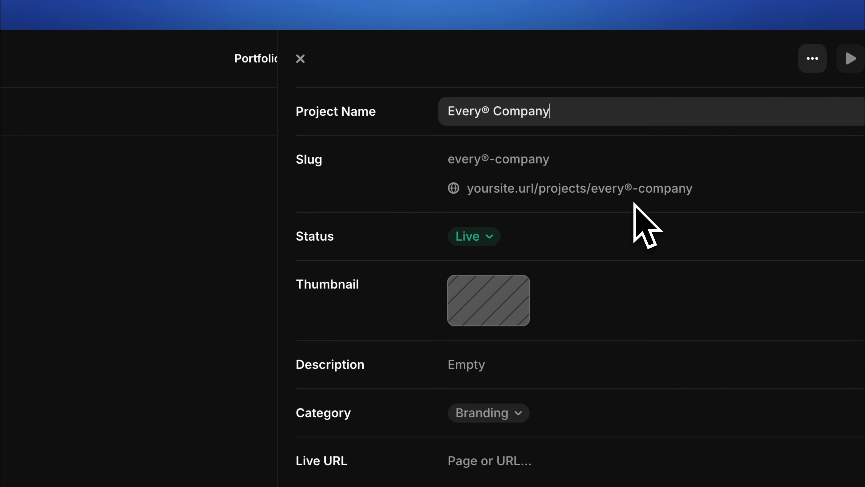
click(486, 320)
click(348, 234)
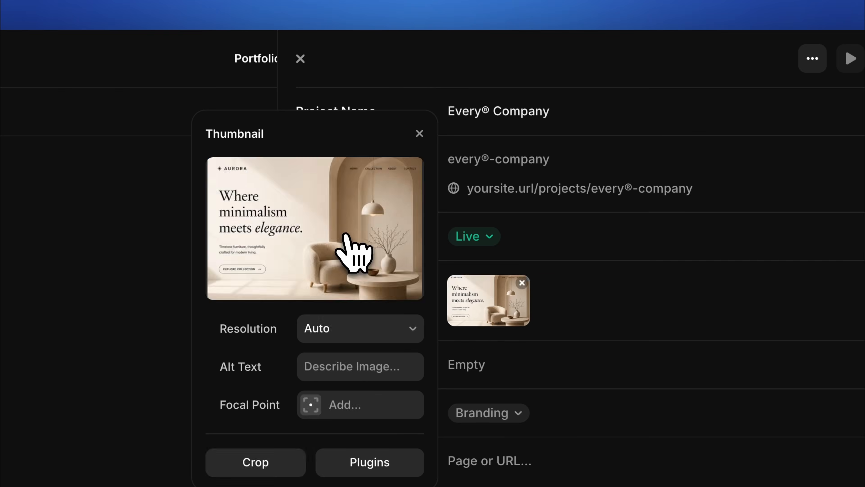
click(420, 132)
Step: Paste the corporate website description into the Every® Company item and set its category to Web Design
click(524, 358)
key(ctrl+v)
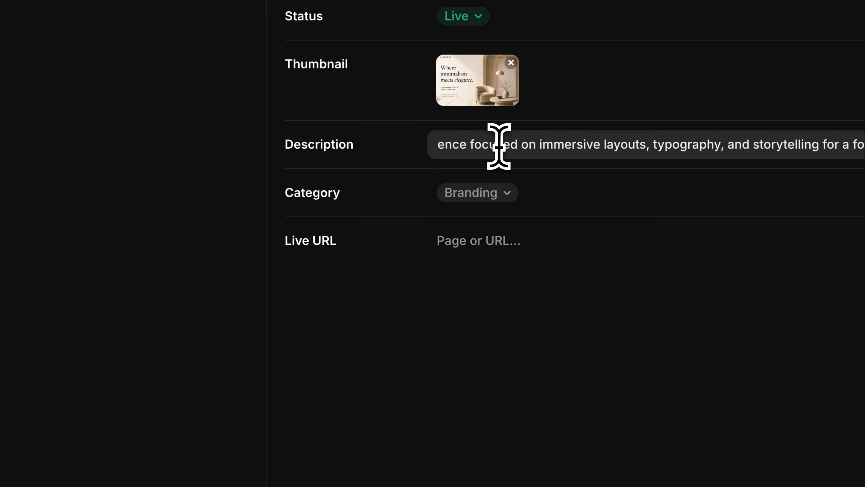
click(540, 230)
click(547, 240)
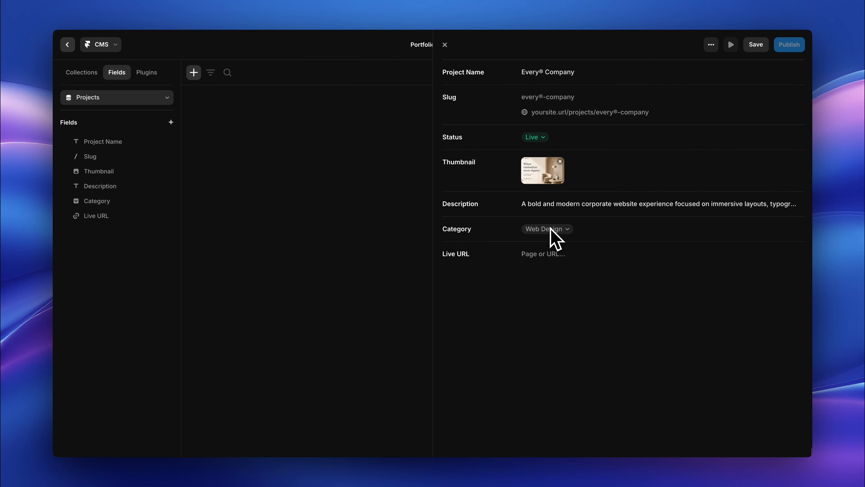
click(565, 252)
text(https://every.com/)
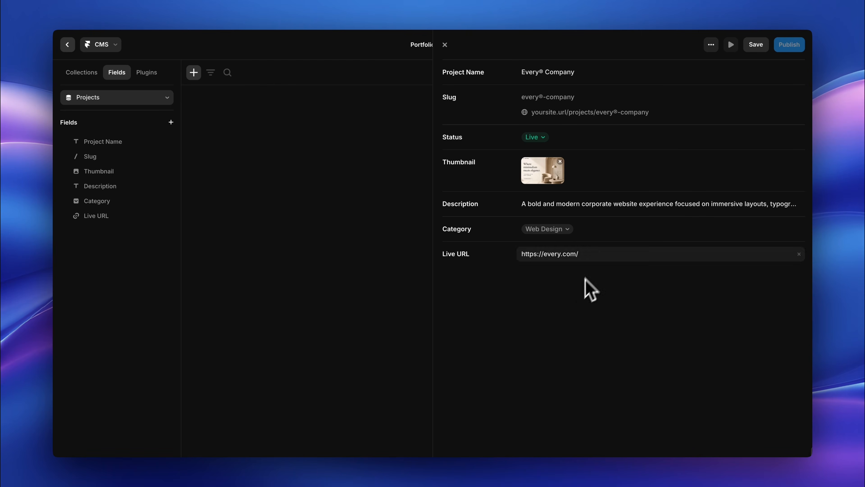
click(756, 45)
click(445, 45)
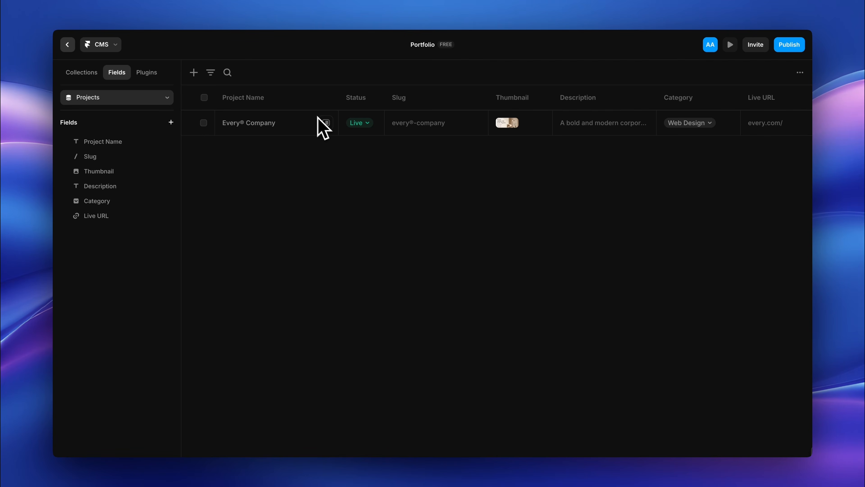
Step: Shorten the project name to Every directly in the collection table
click(280, 126)
double_click(276, 123)
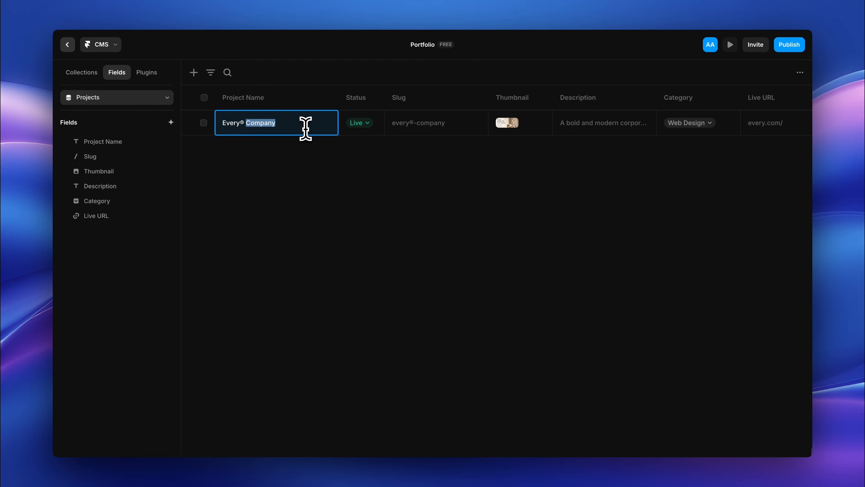
click(304, 163)
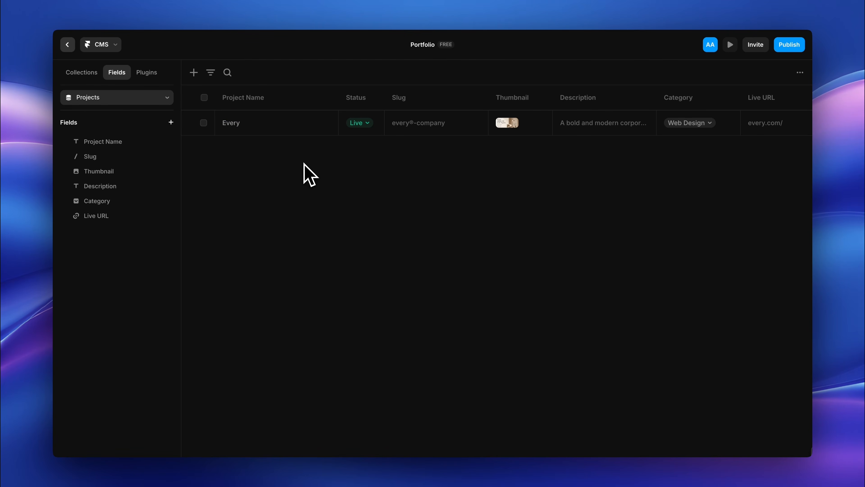
Step: Try changing the Every item's status in the table and set it back to Live
click(361, 122)
click(371, 142)
click(458, 272)
click(366, 124)
click(374, 154)
click(464, 271)
Step: Try the Every item's thumbnail and category editing in the table, returning the category to Web Design
click(508, 124)
click(506, 162)
click(685, 124)
click(685, 140)
click(684, 123)
click(682, 156)
scroll(775, 138, right, 5)
scroll(778, 138, left, 5)
Step: Widen the Status column and move the Slug column between Description and Category
click(387, 118)
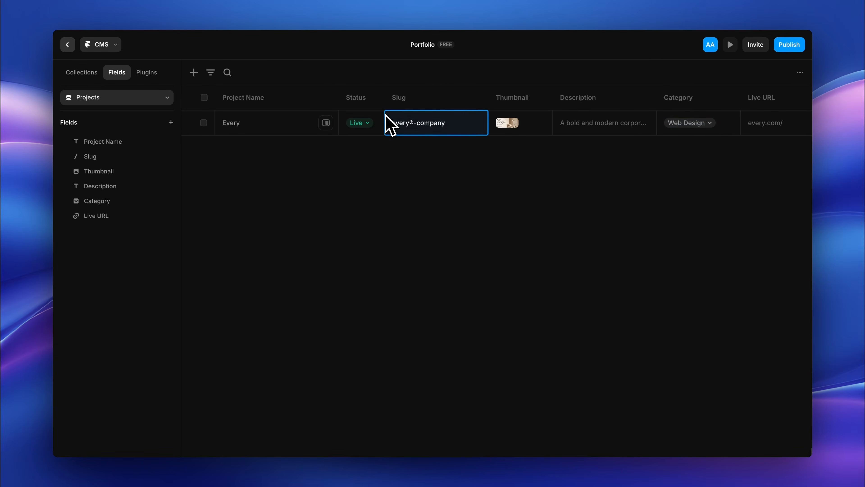
drag(382, 108, 530, 107)
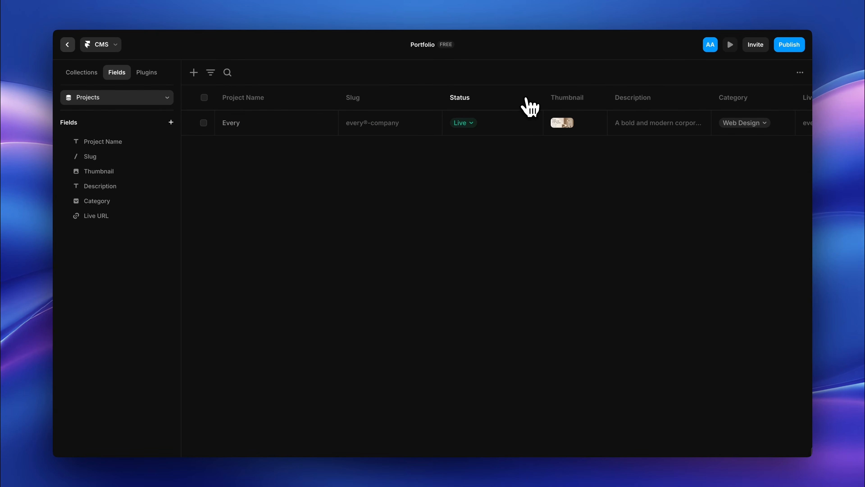
drag(398, 101, 375, 98)
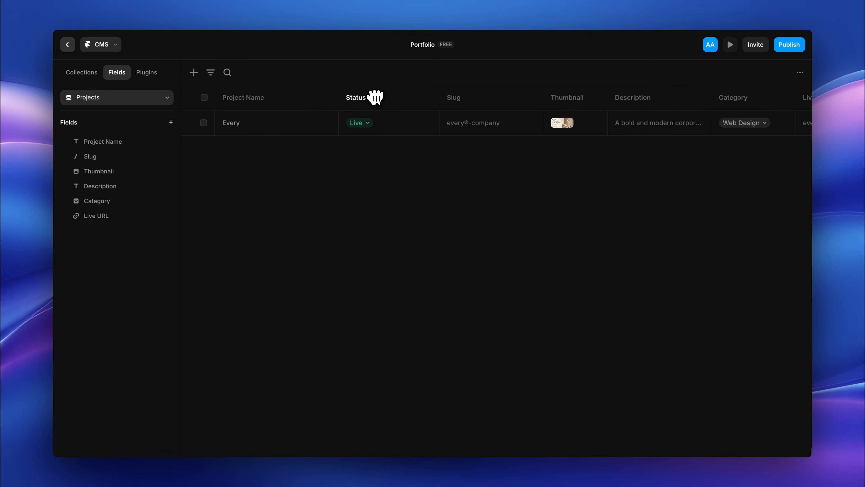
drag(461, 93, 700, 89)
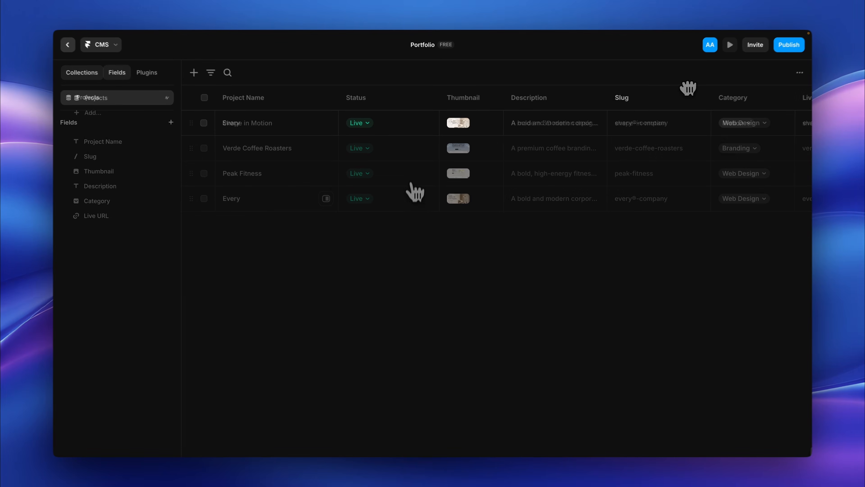
Step: Reorder the project items so that Every comes first and Shape in Motion sits below Verde Coffee Roasters
scroll(413, 190, right, 10)
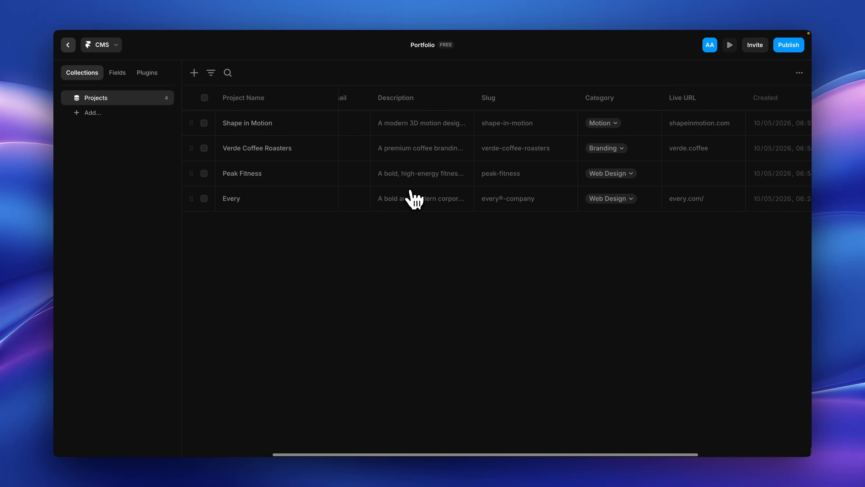
scroll(412, 199, left, 10)
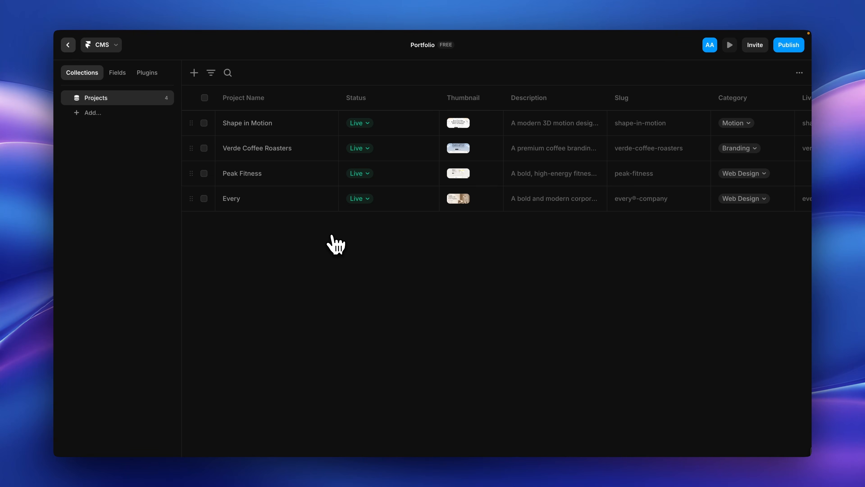
drag(190, 202, 185, 116)
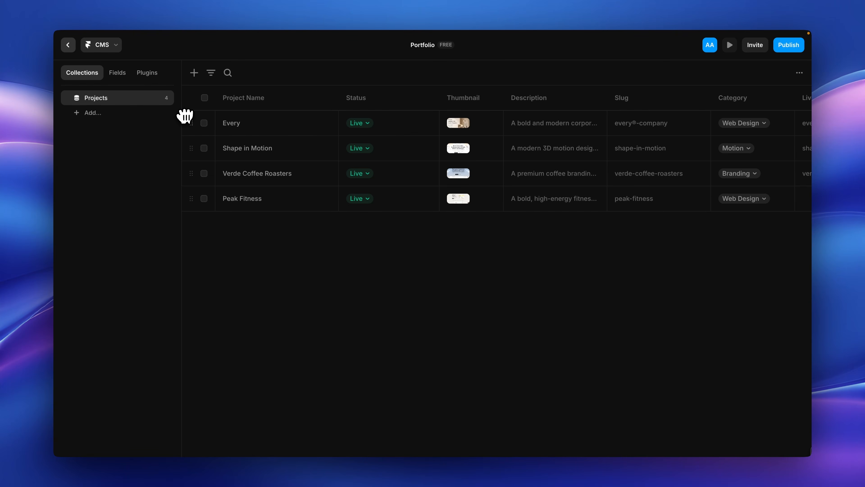
drag(193, 145, 192, 174)
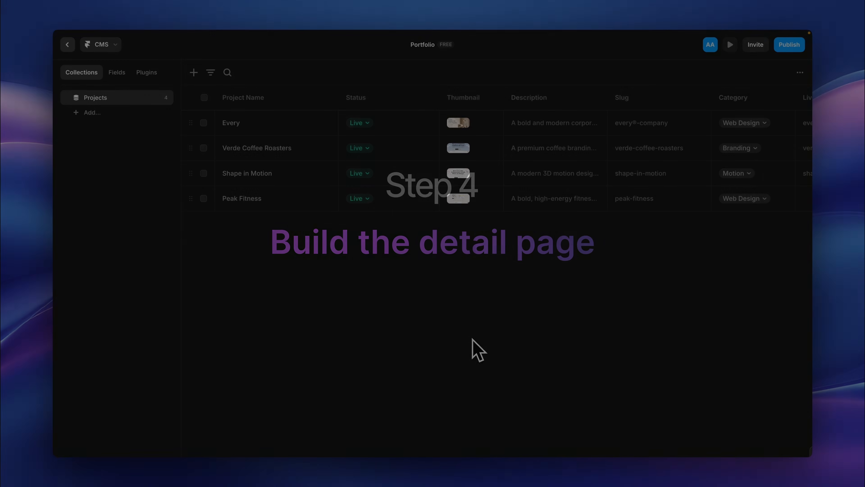
Step: Leave the CMS and create a new CMS detail page from the Projects collection
click(68, 45)
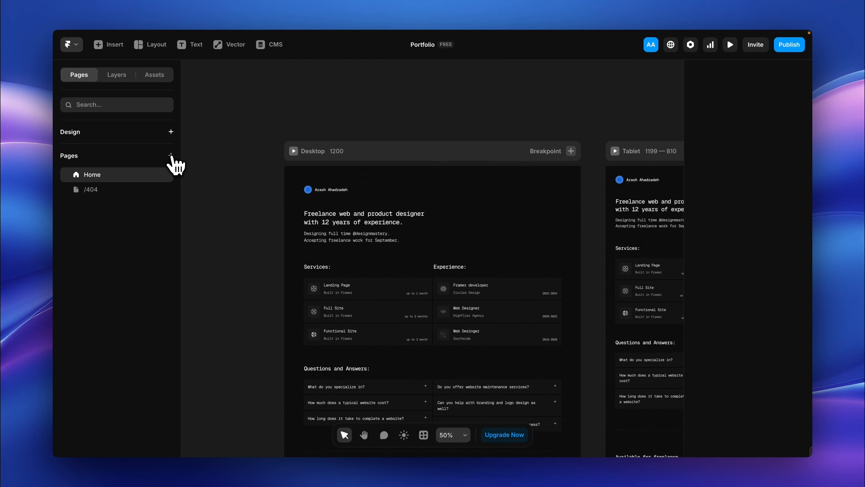
click(170, 156)
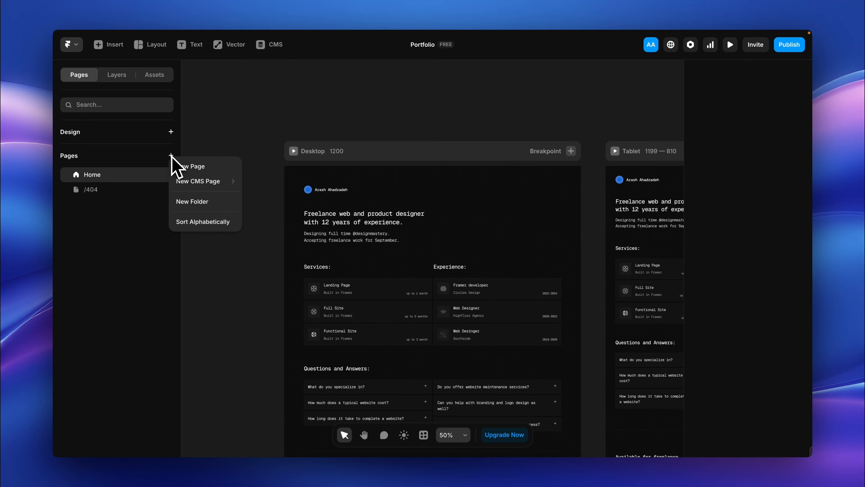
mouse_move(191, 173)
mouse_move(259, 182)
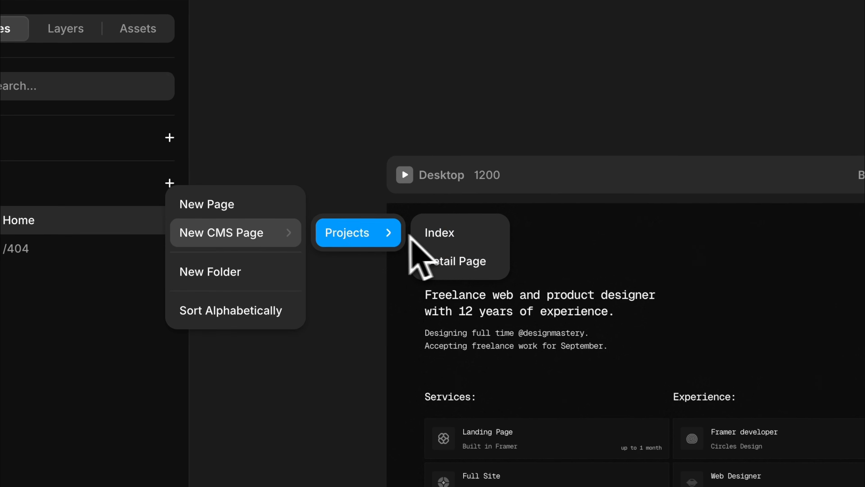
click(436, 260)
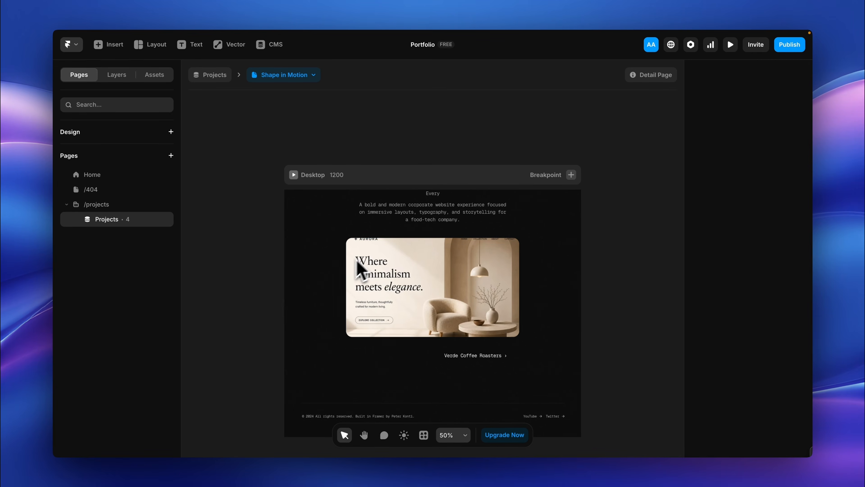
Step: Examine which collection fields feed the detail page's title, description, thumbnail and next-project link
scroll(327, 231, down, 1)
scroll(329, 231, up, 3)
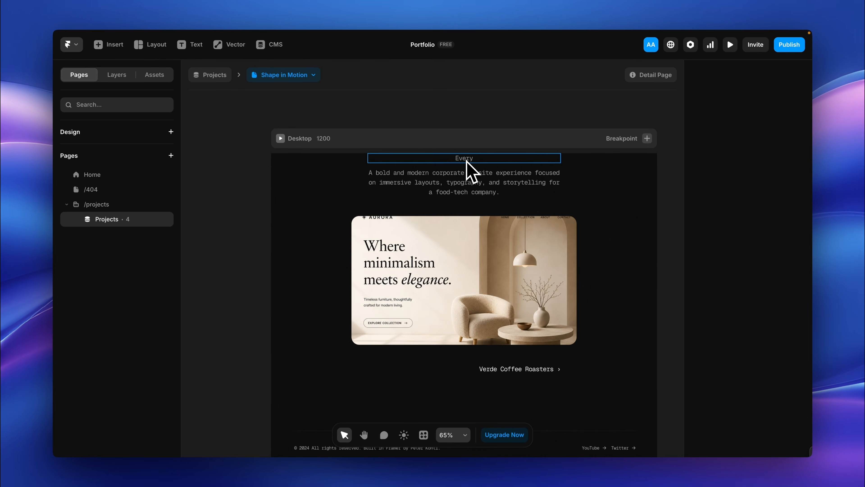
scroll(468, 167, down, 3)
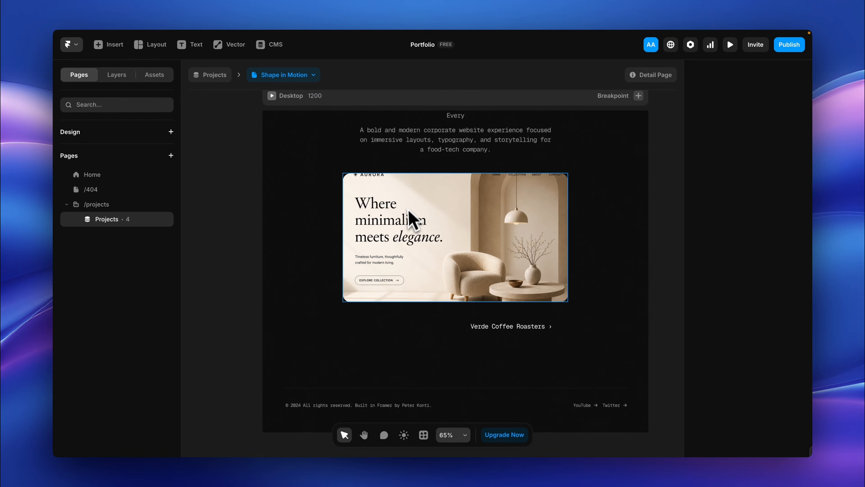
click(456, 118)
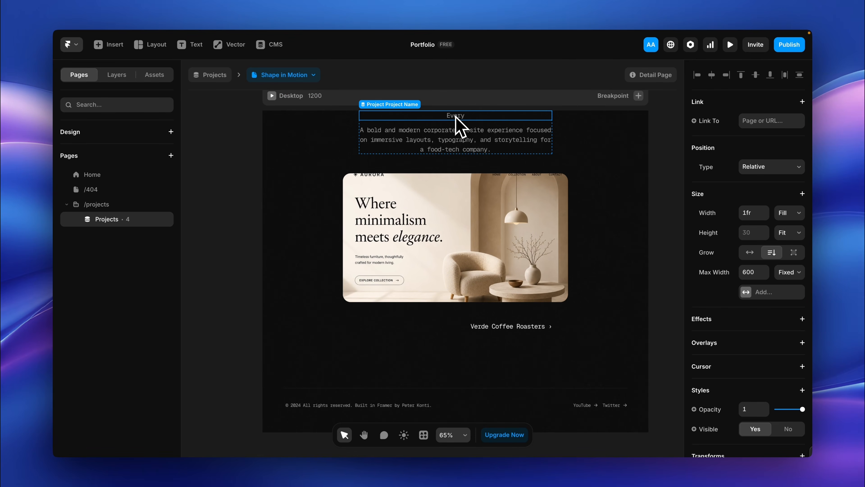
click(456, 146)
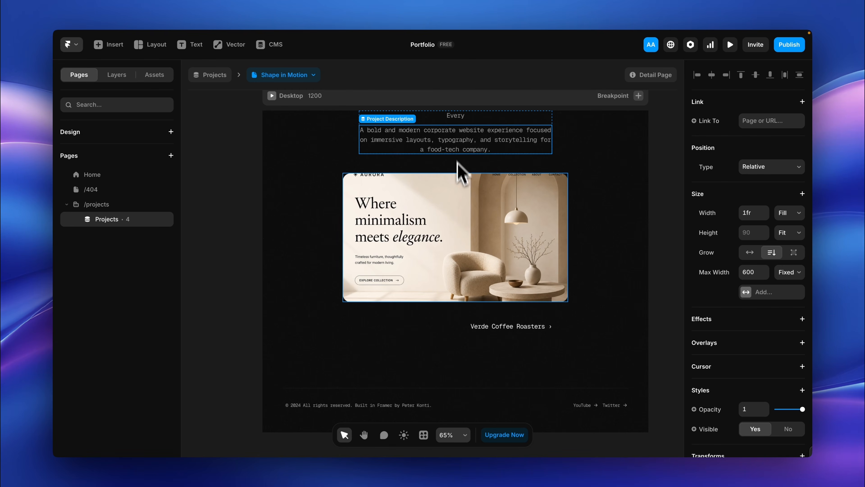
click(466, 213)
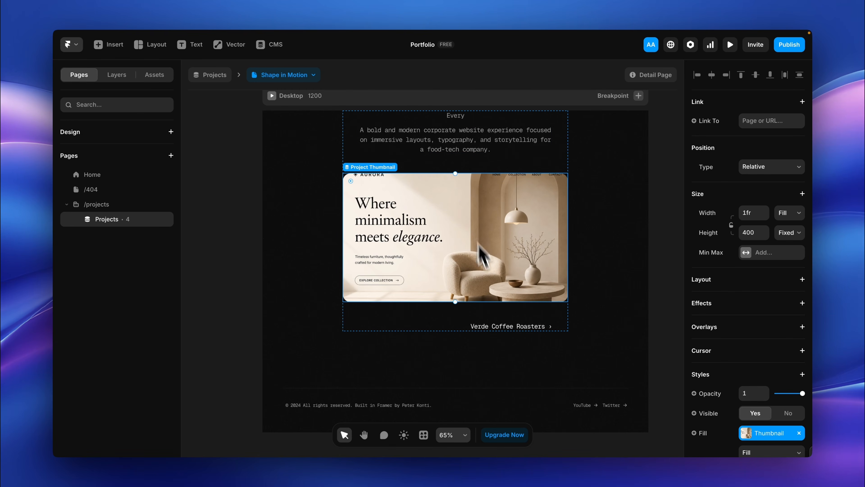
click(496, 327)
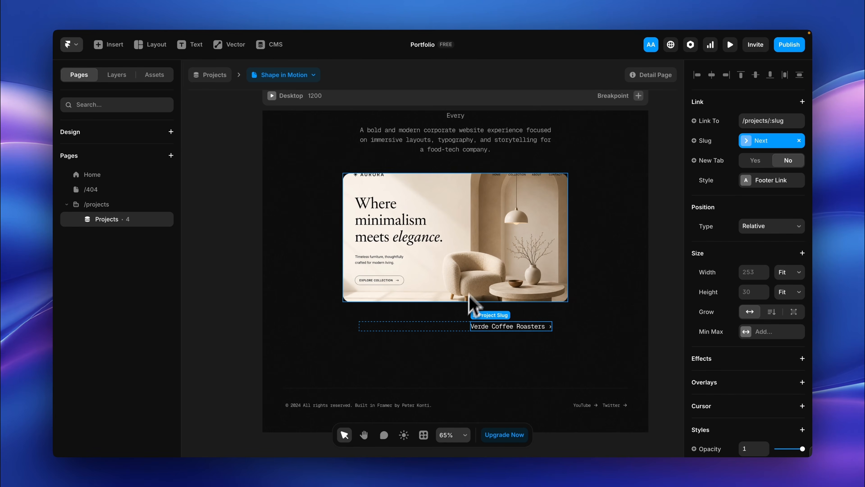
click(475, 261)
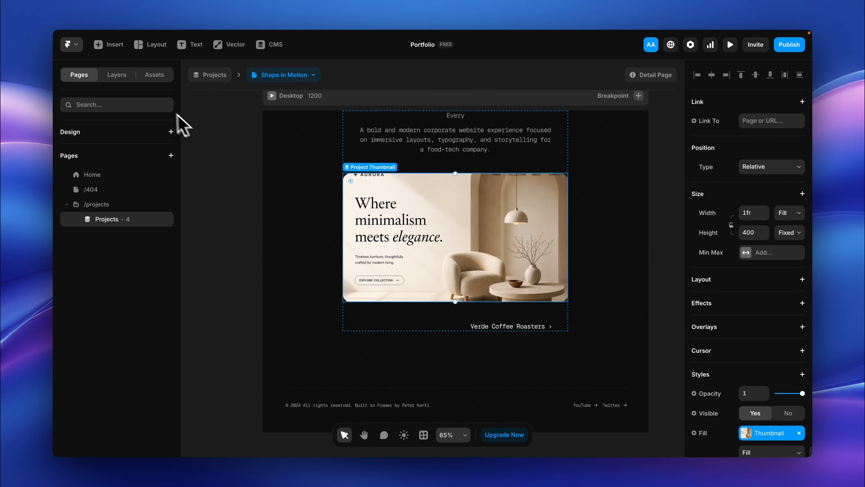
Step: Align the contents of the detail page's outer stack and its nested text stack to the start
click(117, 74)
click(116, 170)
click(749, 378)
click(114, 184)
click(749, 378)
Step: Set the project name's width to Fit and apply the Heading 1 style with a large-breakpoint size of 48 px
double_click(439, 116)
click(790, 213)
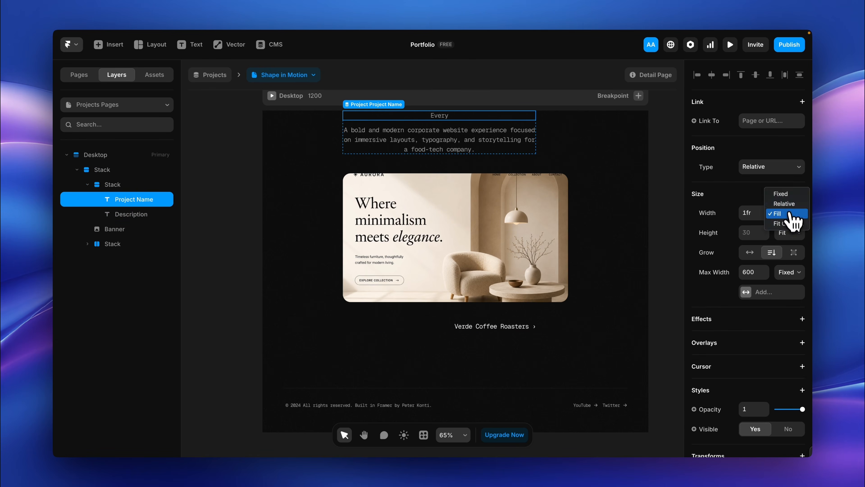
click(790, 222)
scroll(780, 239, down, 4)
click(746, 347)
click(640, 306)
click(660, 305)
scroll(637, 216, down, 4)
click(613, 374)
text(48)
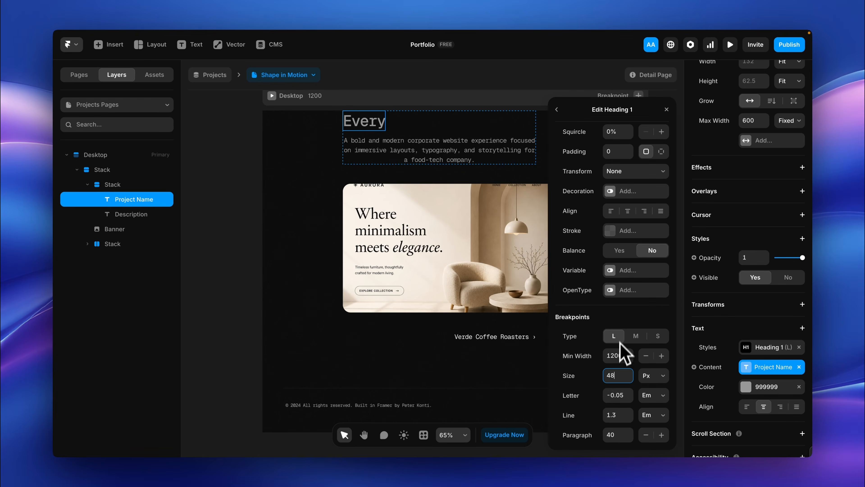
Step: Set the project description's width to Fit and left-align its text
click(477, 150)
click(790, 212)
click(788, 223)
click(747, 358)
Step: Increase the banner image's height and widen the previous/next link row to match the banner's width
click(542, 211)
drag(544, 184, 543, 173)
double_click(511, 348)
click(404, 347)
click(727, 254)
click(741, 264)
click(665, 286)
Step: Add top padding above the detail page's content so the title sits lower in the Desktop frame
click(462, 334)
drag(457, 113, 473, 142)
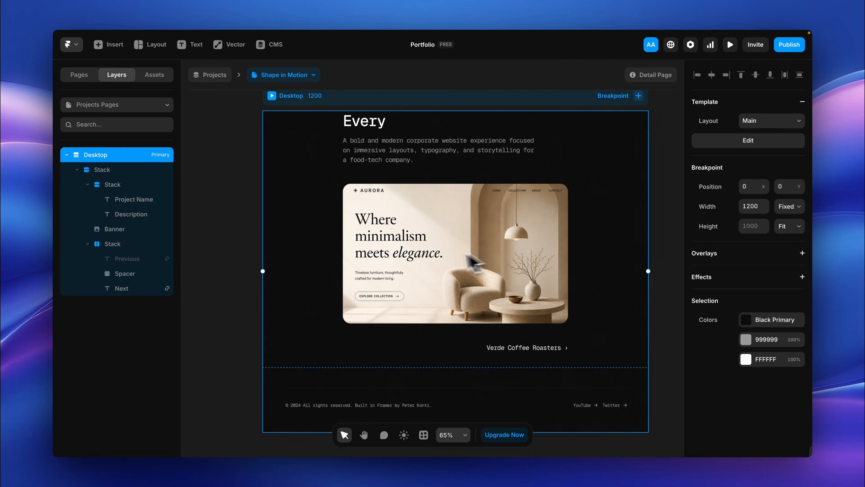
drag(456, 129, 456, 125)
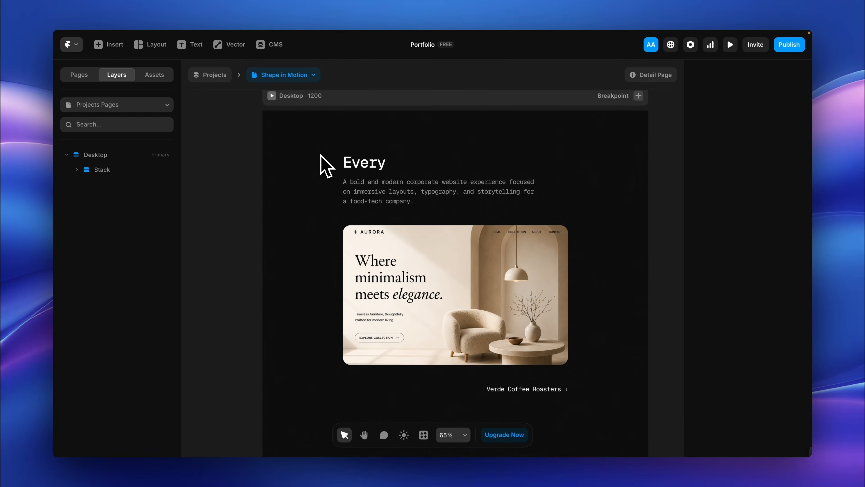
scroll(321, 155, up, 1)
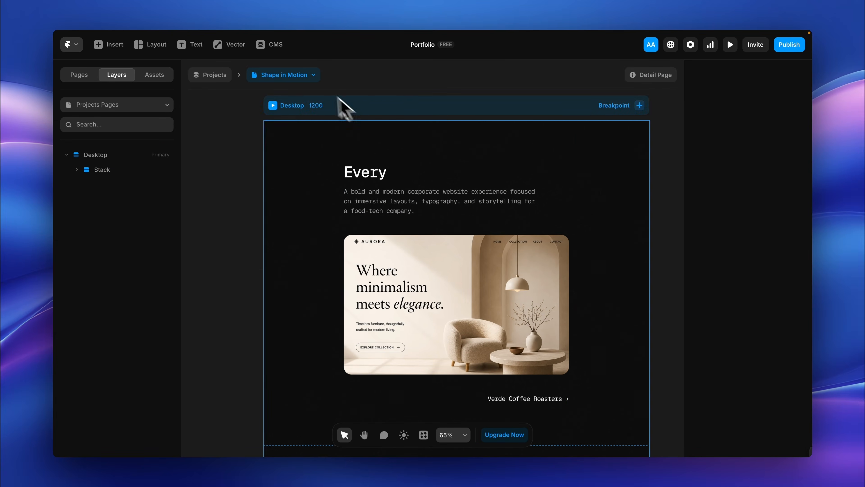
Step: View the detail page for Verde Coffee Roasters, Peak Fitness, Every and Shape in Motion in turn
click(315, 80)
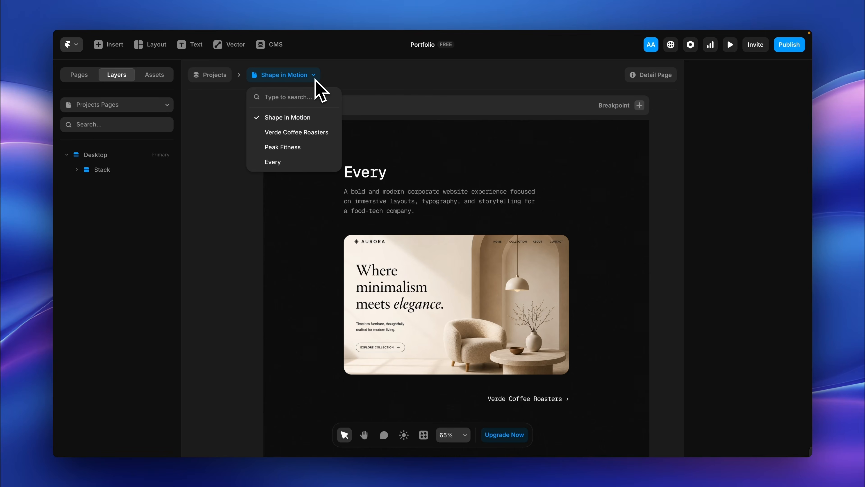
click(317, 133)
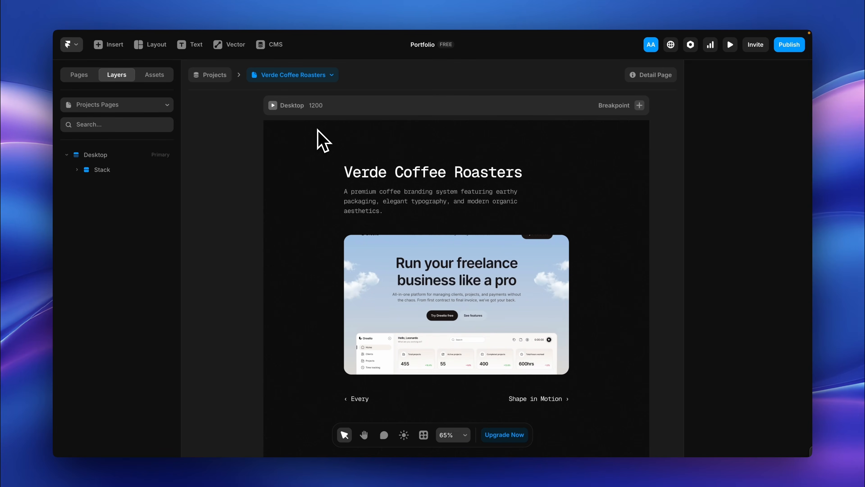
click(317, 77)
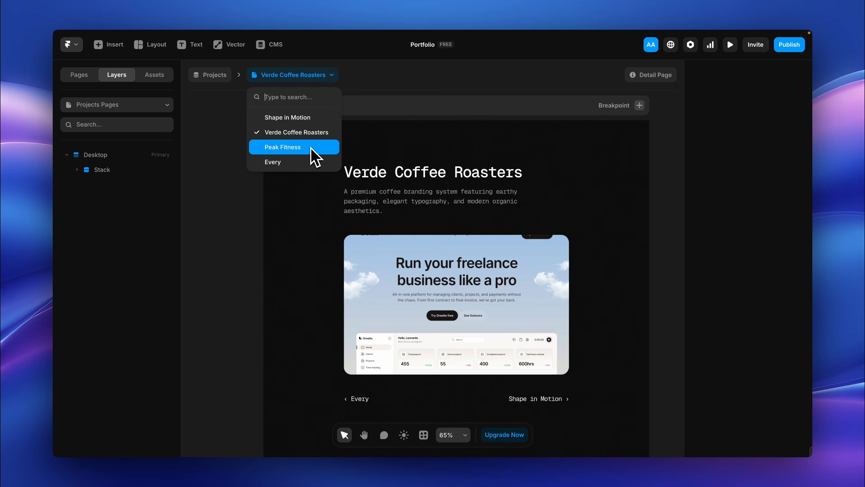
click(311, 148)
click(295, 77)
click(296, 162)
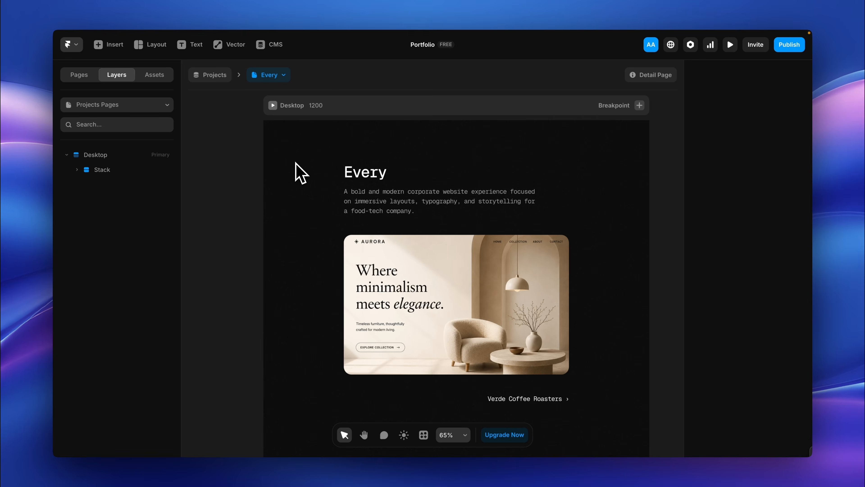
click(285, 77)
click(288, 116)
Step: Preview the Desktop detail page, test the next and previous project links, and leave the preview
click(274, 106)
scroll(295, 167, down, 5)
scroll(298, 176, up, 3)
click(560, 408)
scroll(479, 392, down, 5)
click(342, 322)
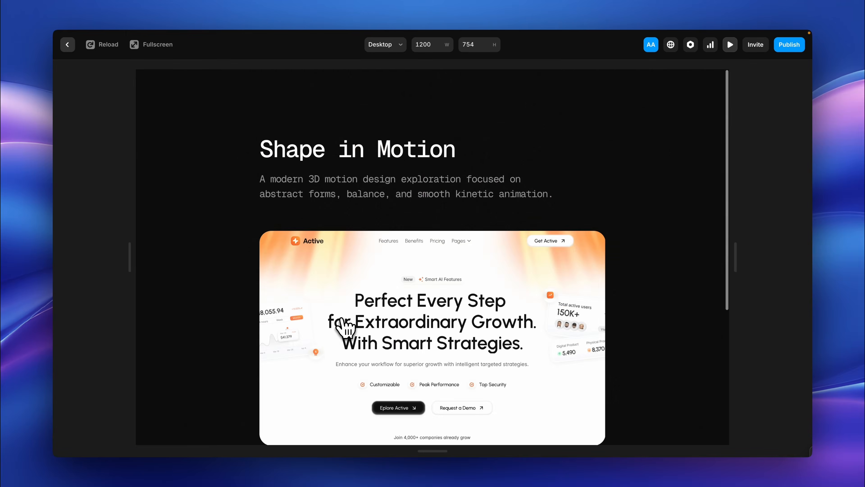
key(Escape)
Step: Change the font of the project name's Heading 1 style to a different sans-serif typeface
click(458, 138)
click(770, 324)
click(654, 308)
click(645, 141)
click(604, 346)
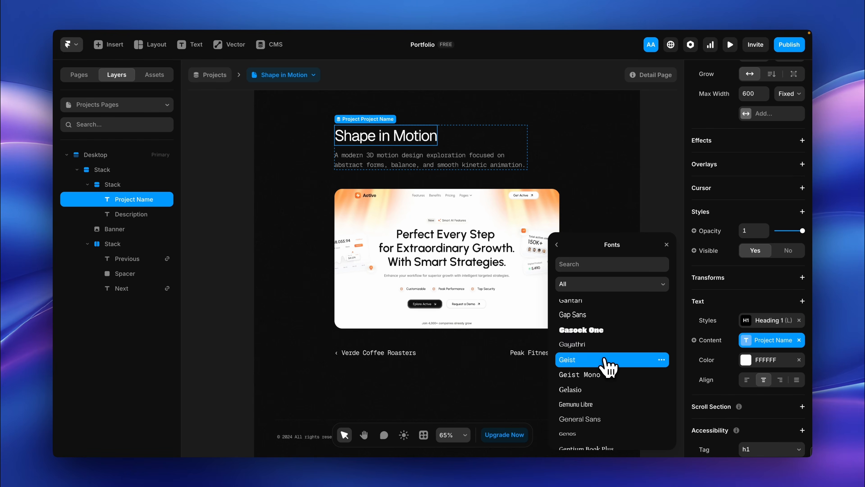
click(666, 244)
Step: Check the new heading font on the Verde Coffee Roasters and Peak Fitness detail pages
click(288, 75)
click(305, 136)
click(293, 75)
click(306, 144)
Step: Replace the Previous link's visibility condition with Live URL Is Set and check it on the Shape in Motion page
click(392, 363)
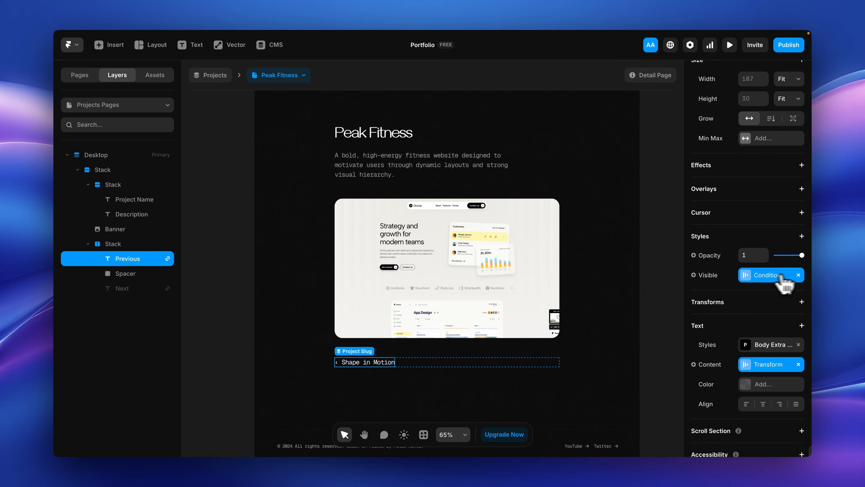
click(798, 275)
click(701, 276)
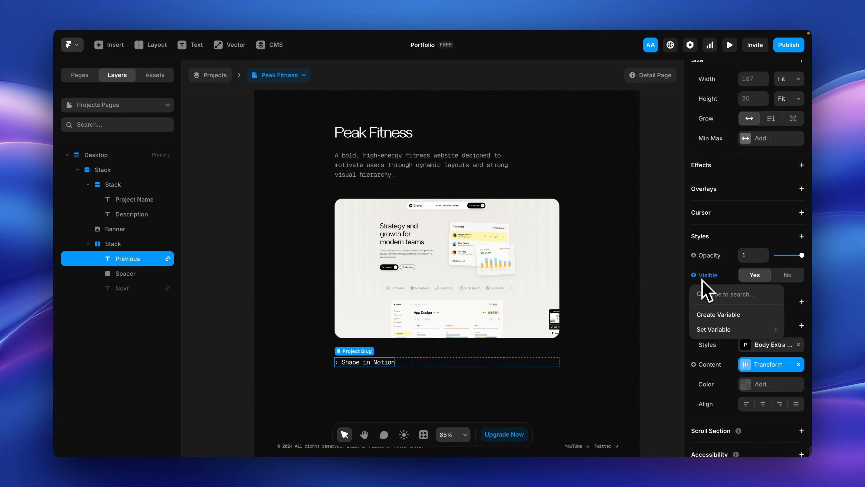
mouse_move(712, 327)
mouse_move(651, 269)
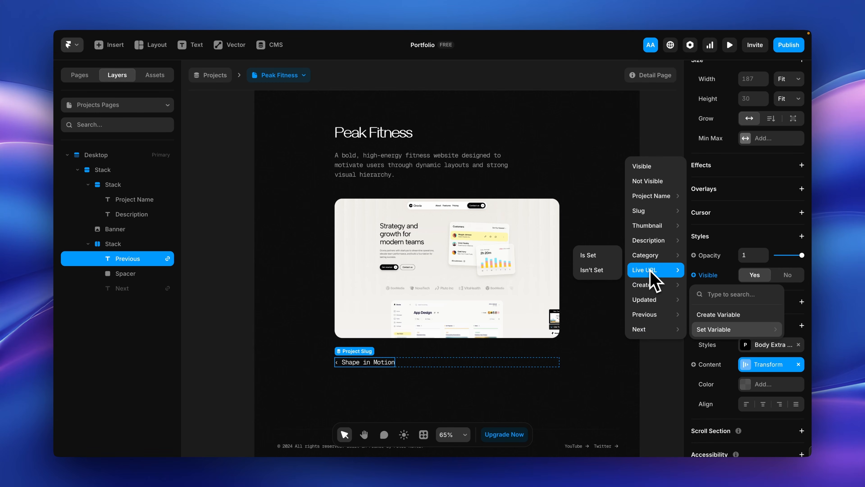
click(602, 262)
click(631, 329)
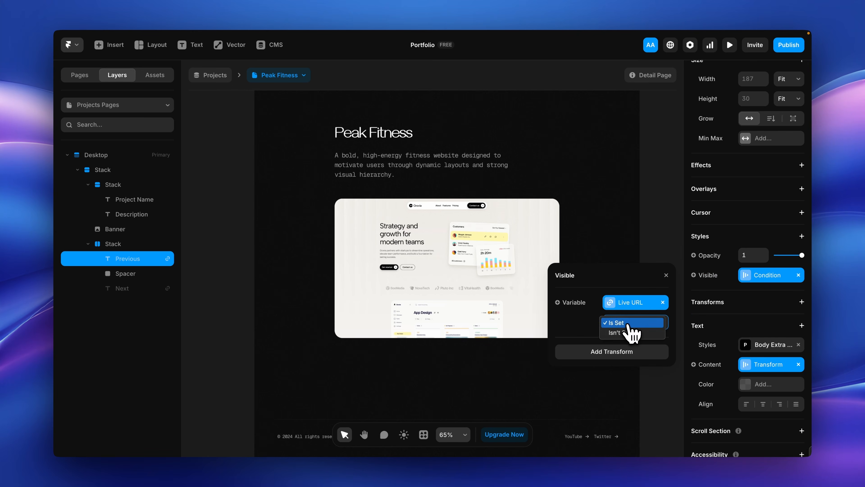
click(628, 324)
click(666, 276)
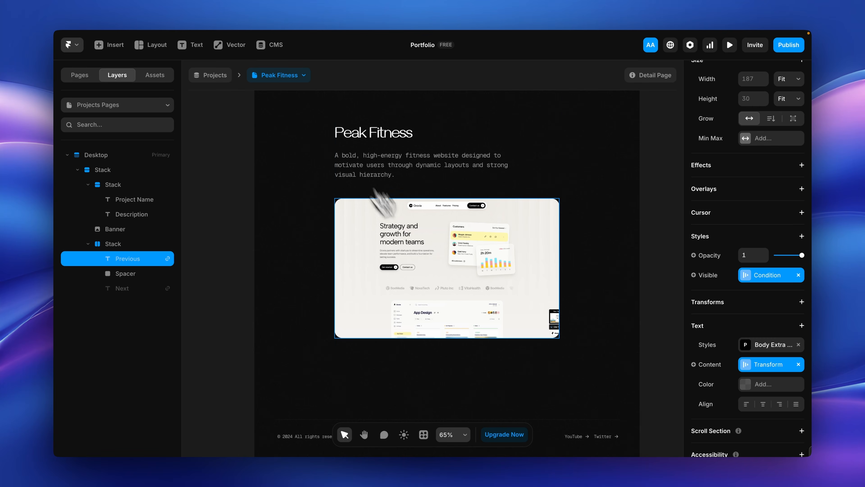
click(296, 75)
click(291, 119)
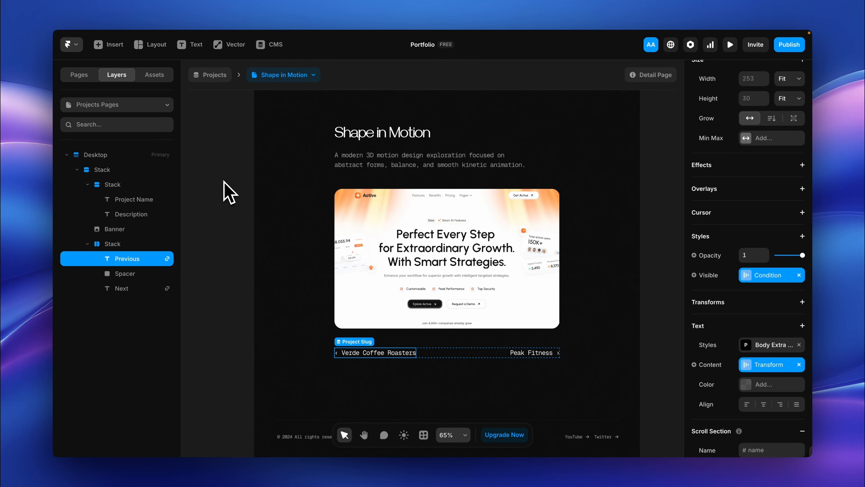
Step: Insert the Projects collection list on the Home page between the hero text and the Services section
click(79, 74)
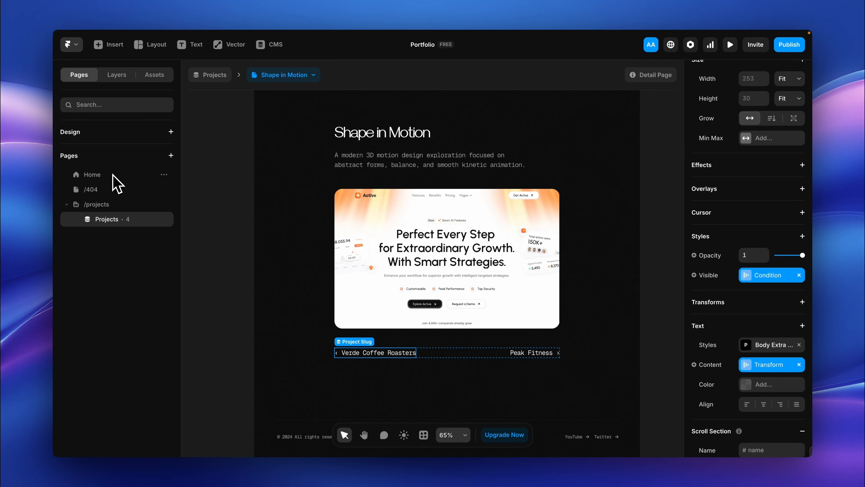
click(117, 184)
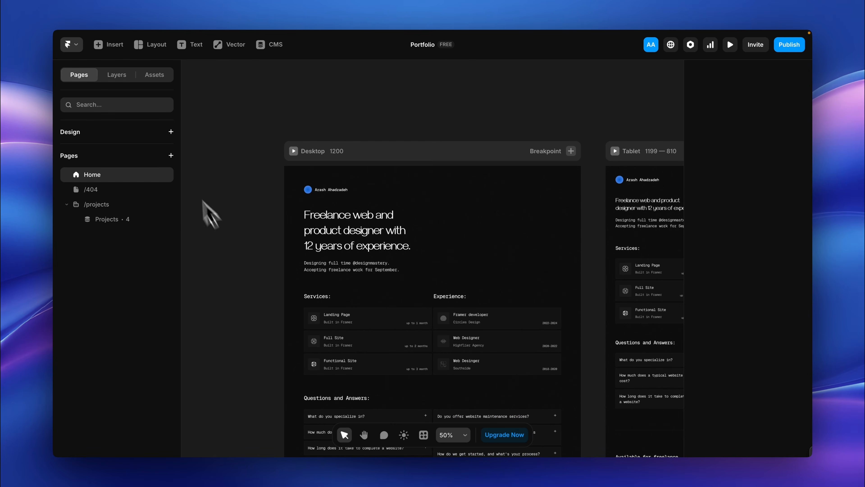
click(125, 55)
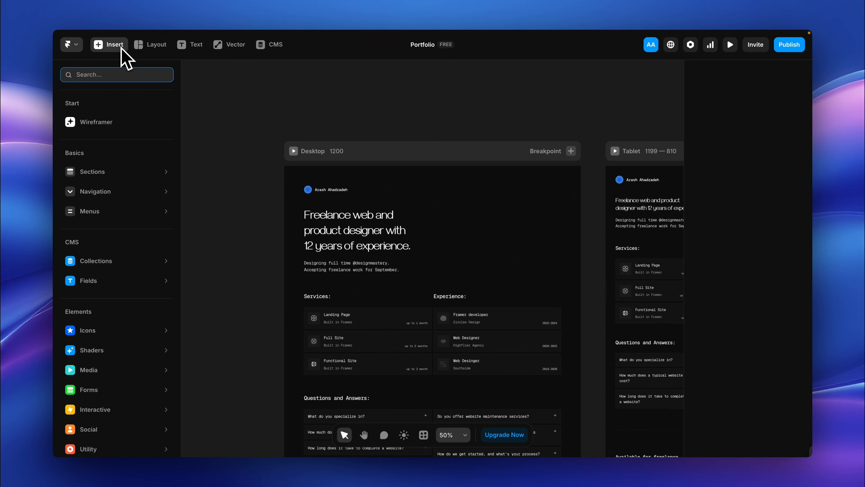
mouse_move(134, 261)
drag(235, 116, 334, 281)
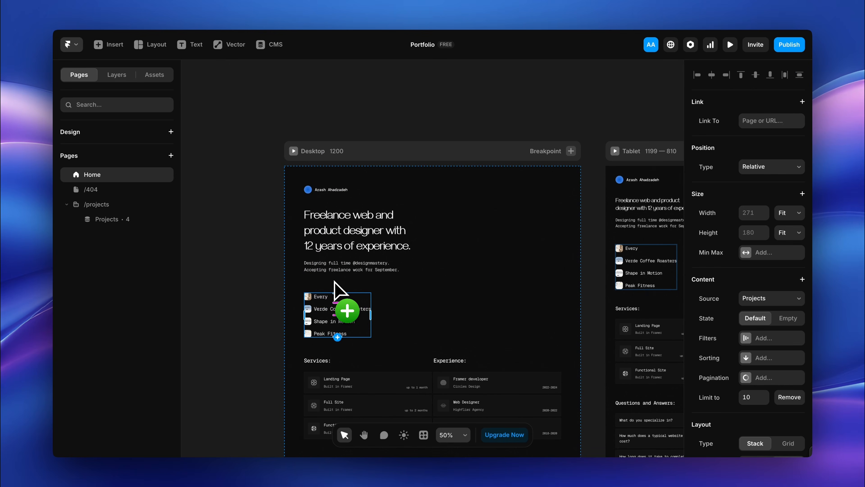
scroll(354, 317, up, 5)
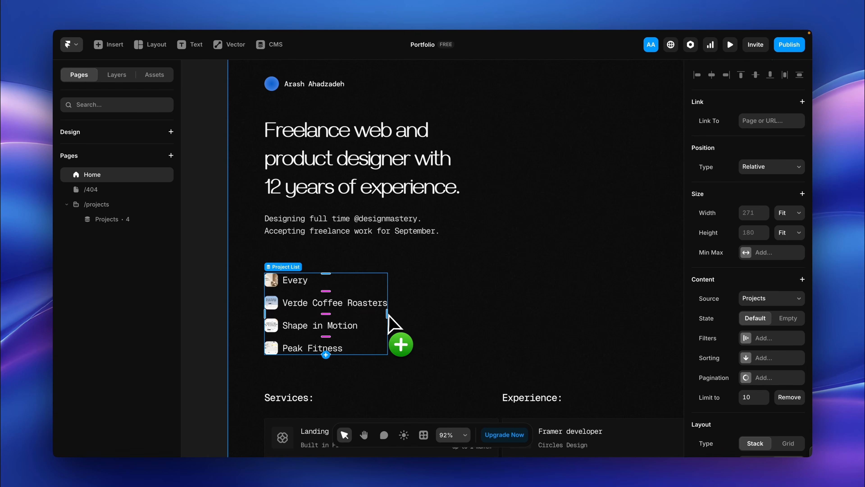
Step: Inspect the image and Project Name layers inside the Home page's Projects list item
click(123, 78)
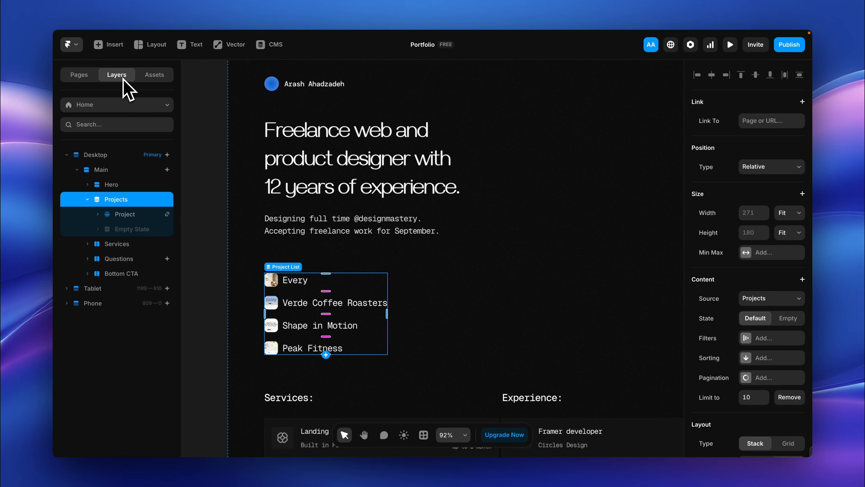
click(120, 218)
click(123, 229)
click(138, 244)
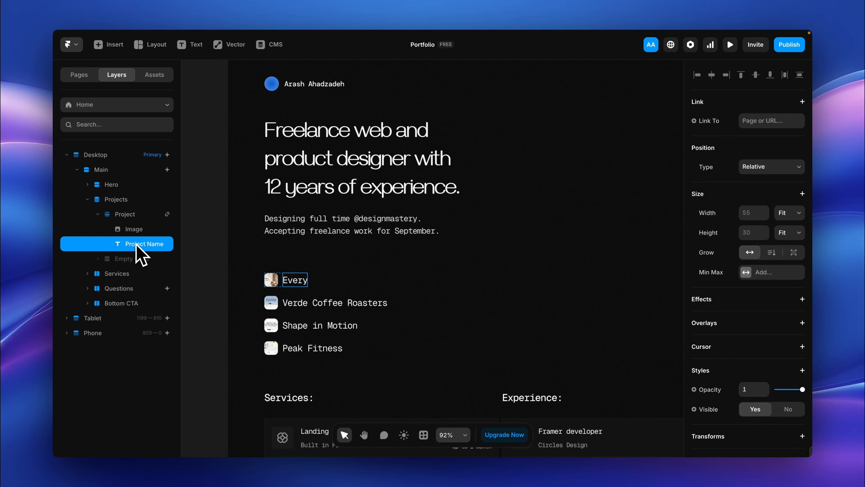
Step: Add the Description field to the Project item in the Home page's Projects list and enlarge its thumbnail image
click(132, 216)
click(307, 279)
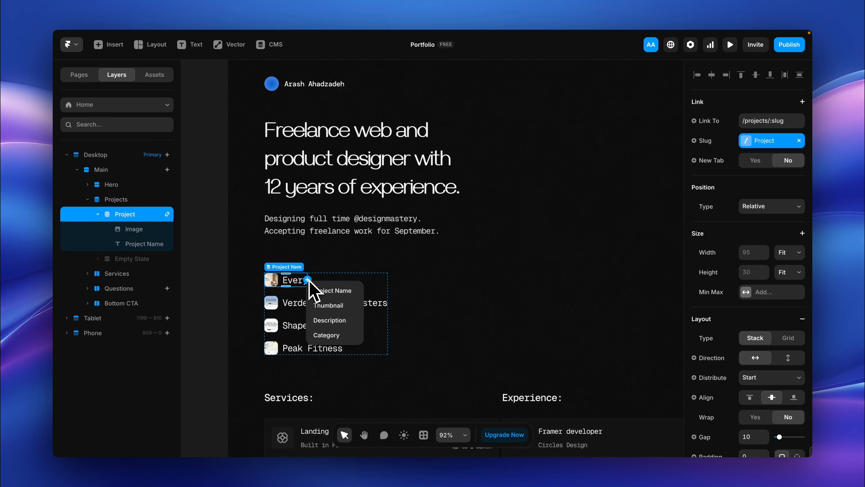
click(330, 320)
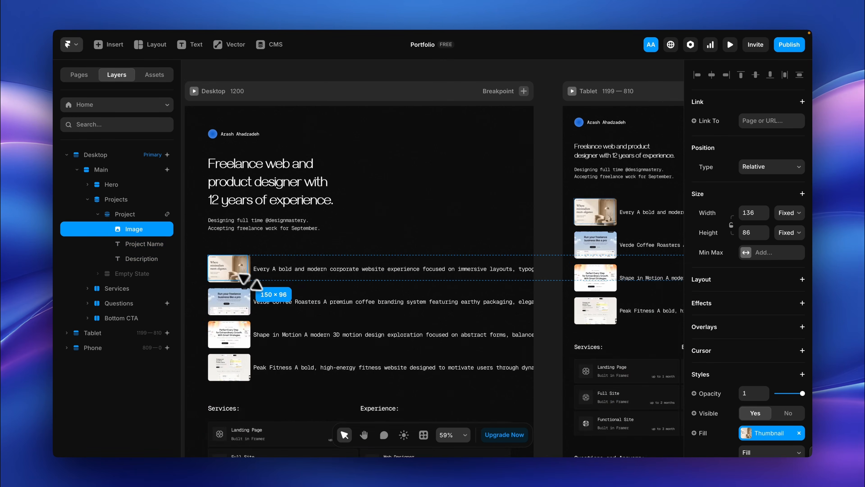
drag(244, 278, 382, 362)
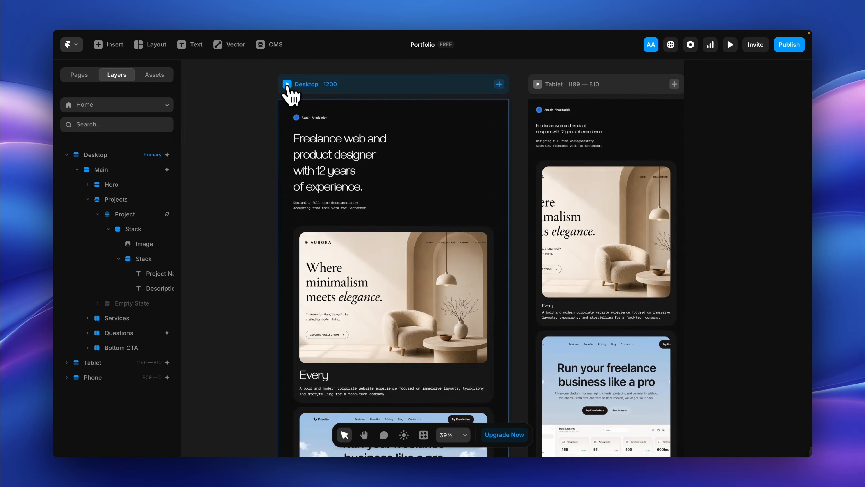
Step: Preview the Desktop Home page, check the project cards, open the Every project from its card and return to the editor
click(288, 89)
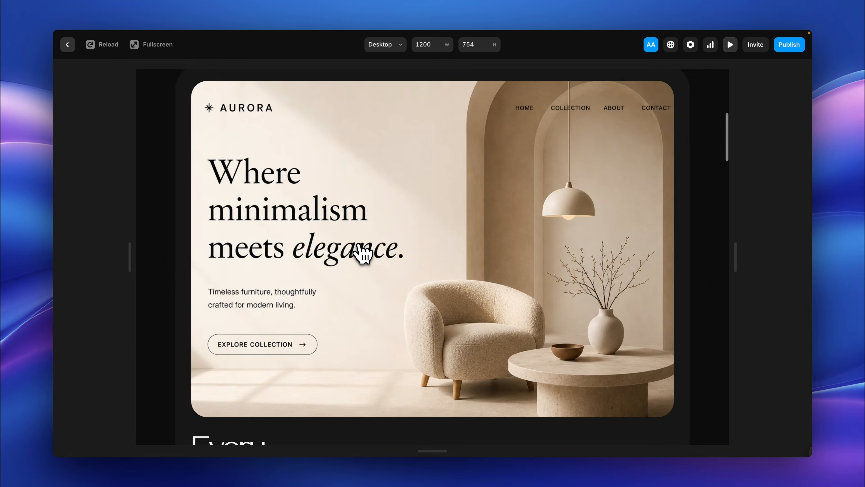
scroll(363, 254, down, 20)
scroll(361, 247, up, 15)
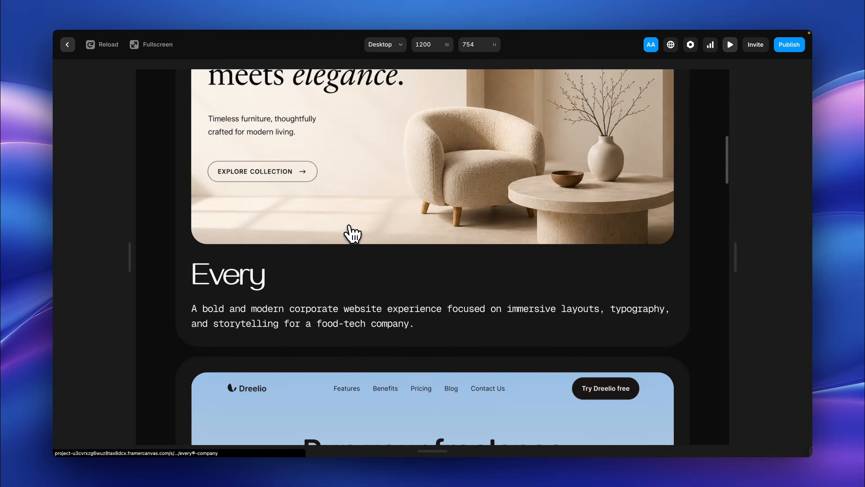
click(348, 226)
click(68, 44)
Step: Examine which filter fields the Home page's Projects list offers, including the options for Created
click(120, 203)
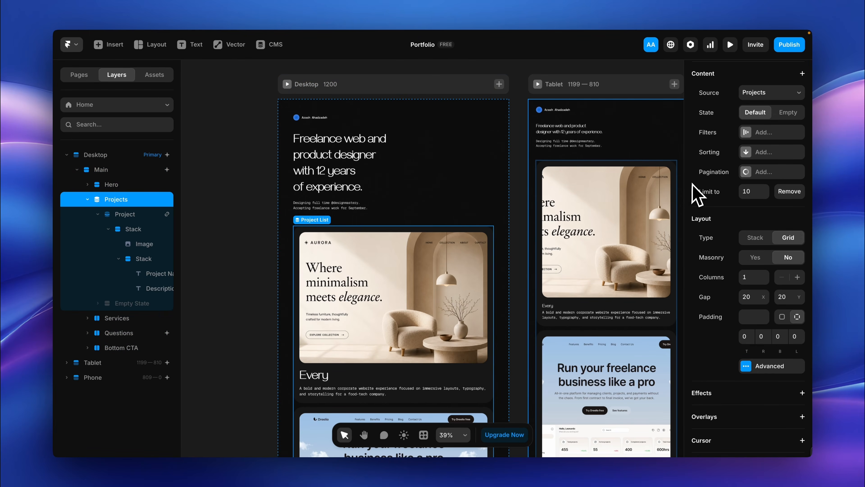
scroll(697, 190, up, 4)
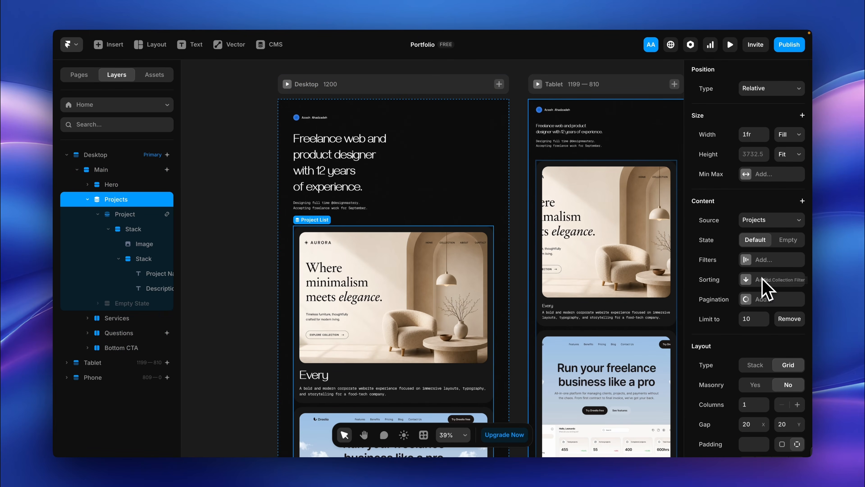
click(770, 260)
mouse_move(758, 404)
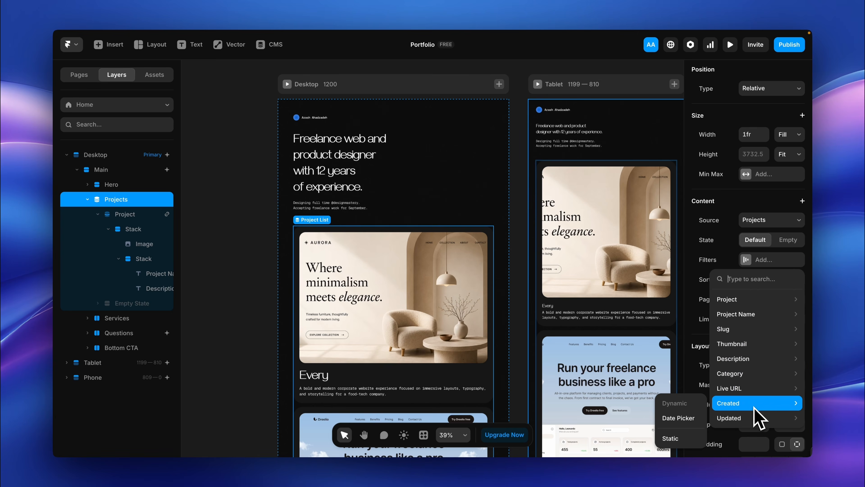
click(769, 264)
Step: Add a sorting rule to the Projects list using the Created field, ordered Old → New
click(763, 280)
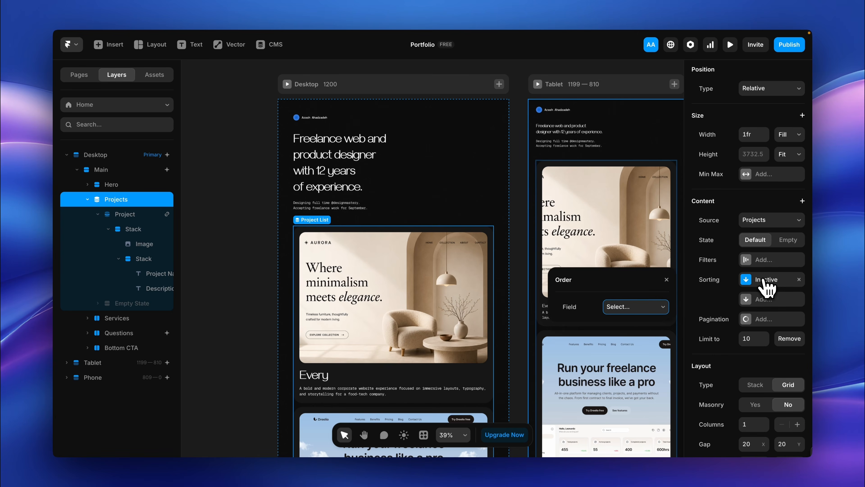
click(651, 307)
click(640, 386)
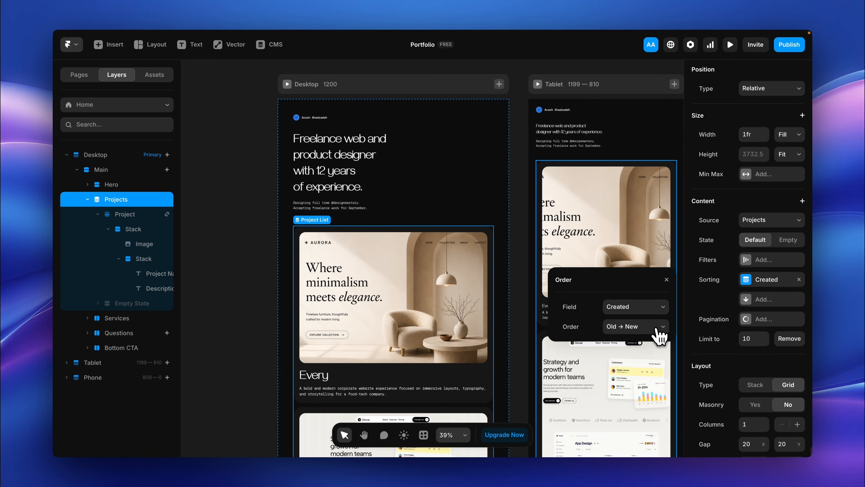
click(667, 279)
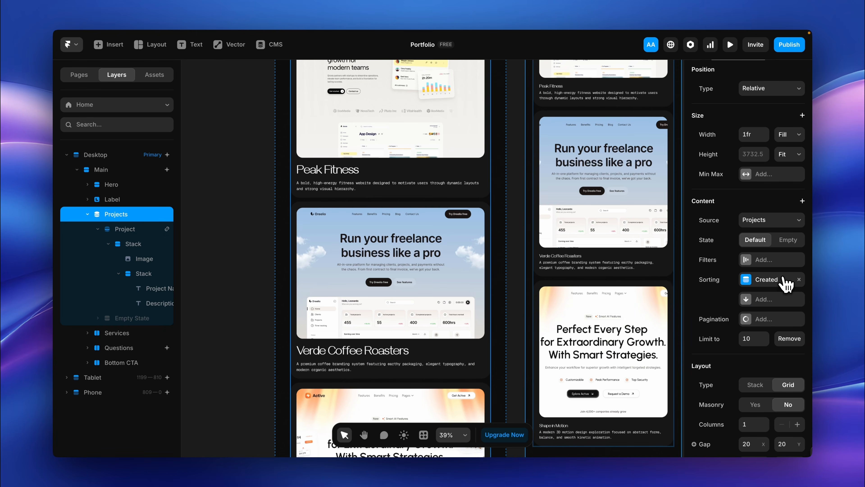
Step: Set the Projects list's sorting rule to the Updated field with the order New → Old
click(770, 280)
click(636, 306)
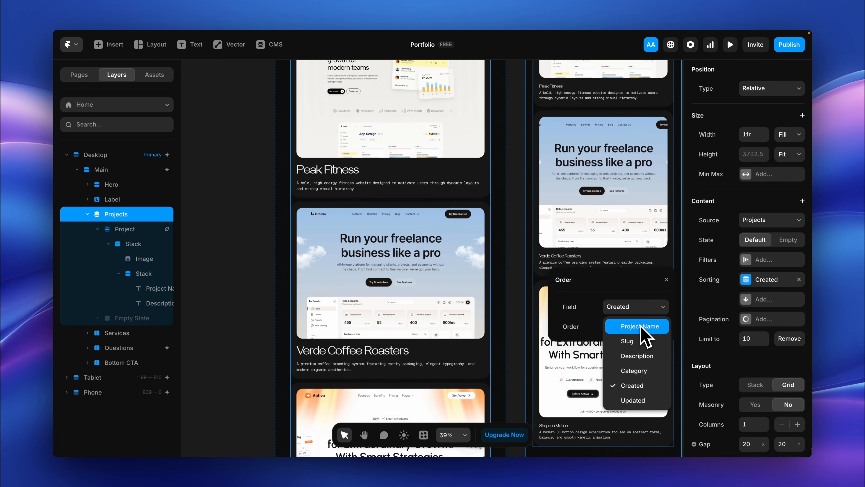
click(633, 401)
click(636, 326)
click(630, 341)
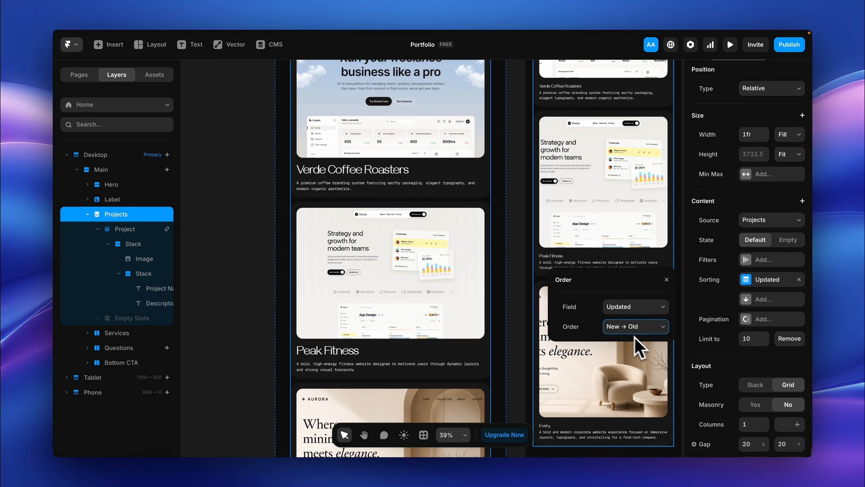
scroll(489, 280, up, 6)
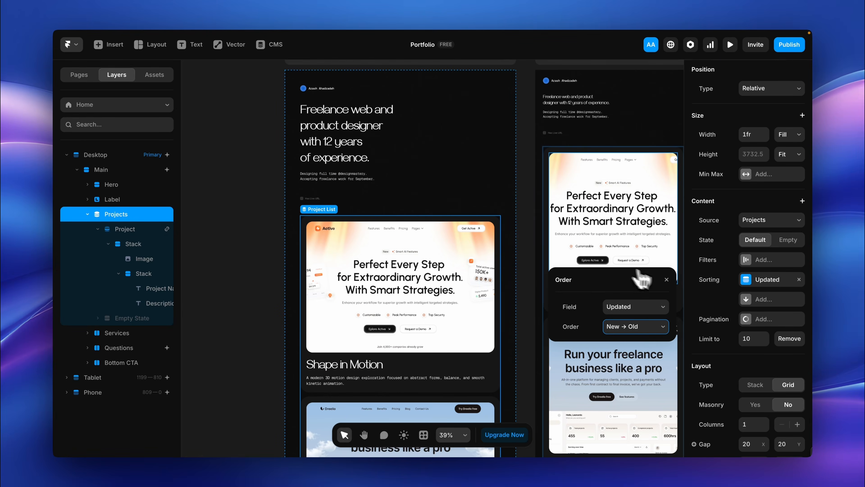
Step: Limit the Projects list to 3 items and check the cards on the canvas
click(752, 339)
text(3)
scroll(467, 341, down, 12)
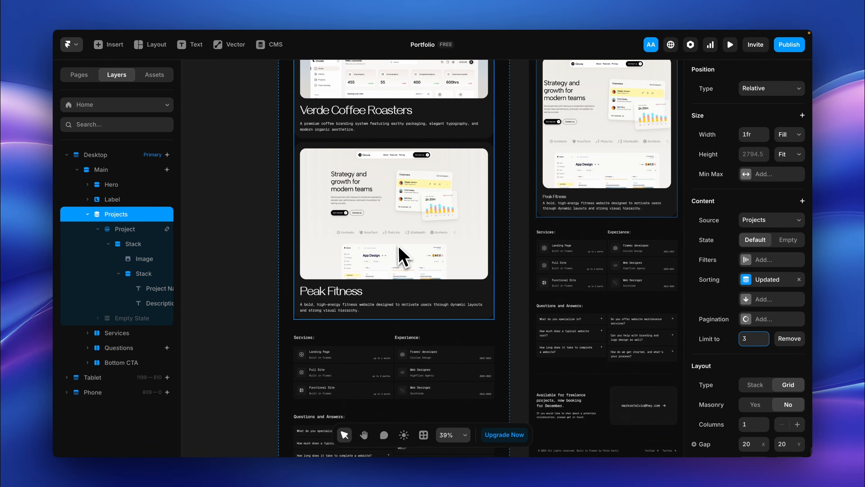
Step: Set the Projects list's item limit to 4
click(748, 338)
text(4)
scroll(458, 304, up, 10)
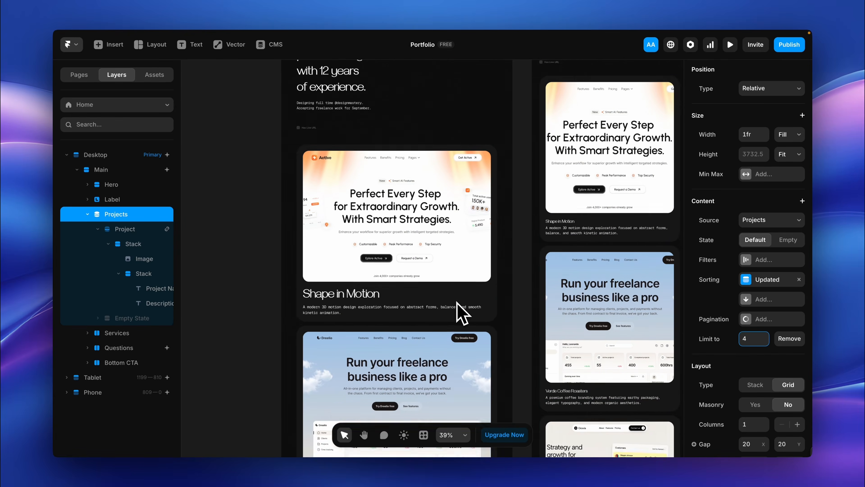
Step: Preview the Desktop Home page with the sorted project list, check the Shape in Motion detail page, and return to the editor
click(294, 88)
scroll(363, 254, down, 15)
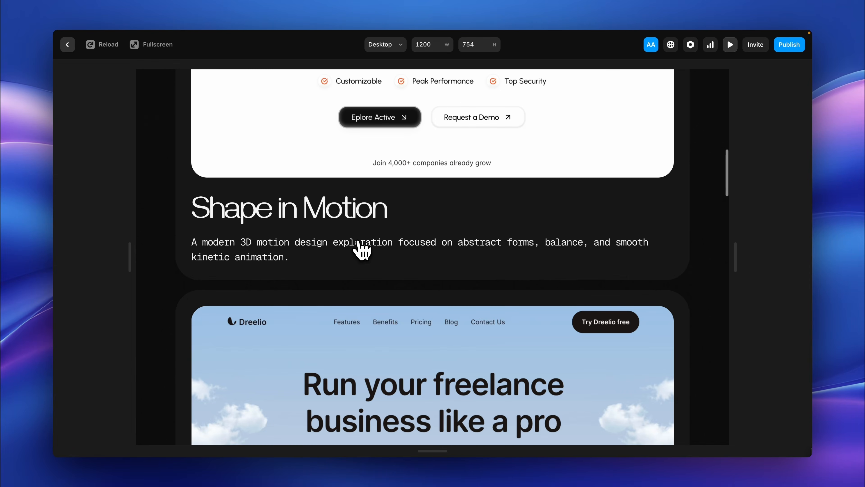
scroll(363, 251, down, 10)
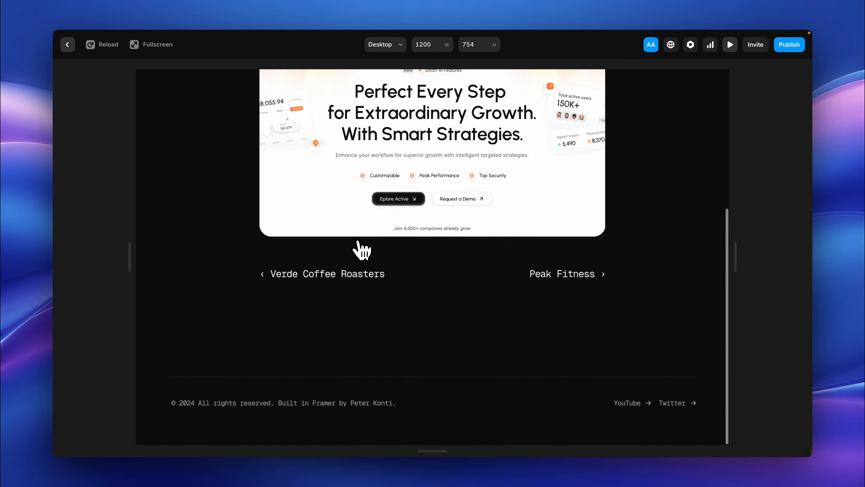
scroll(361, 251, up, 6)
click(68, 45)
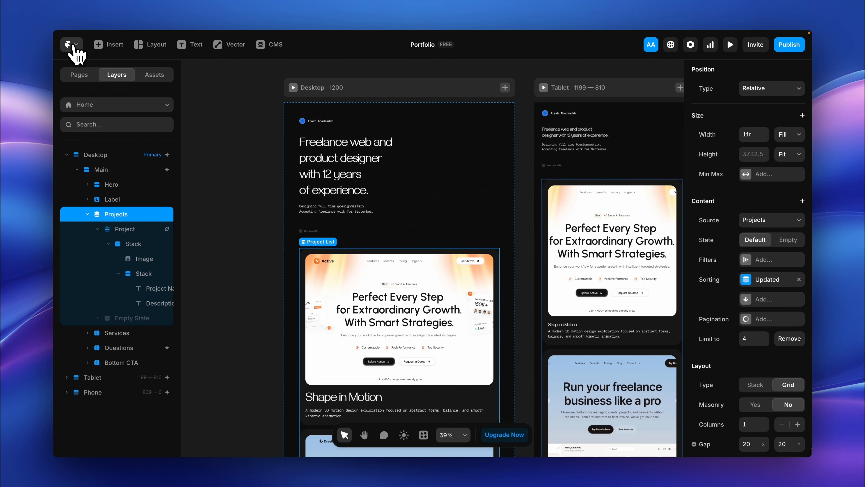
scroll(317, 292, down, 6)
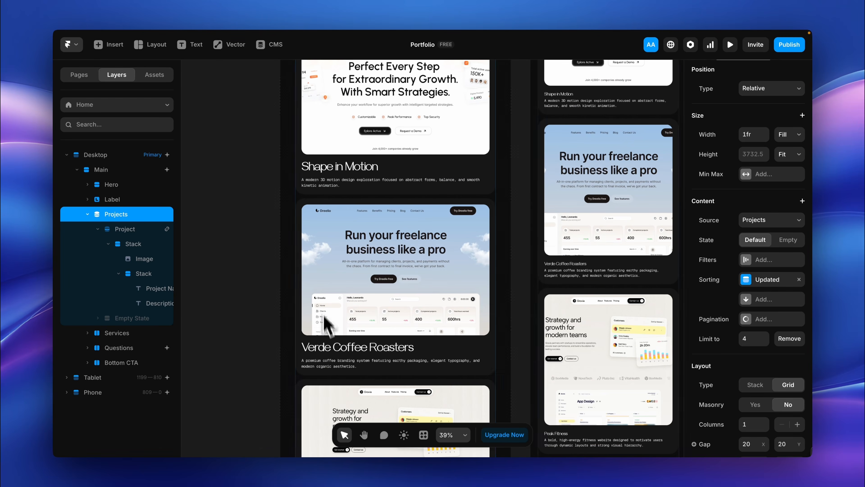